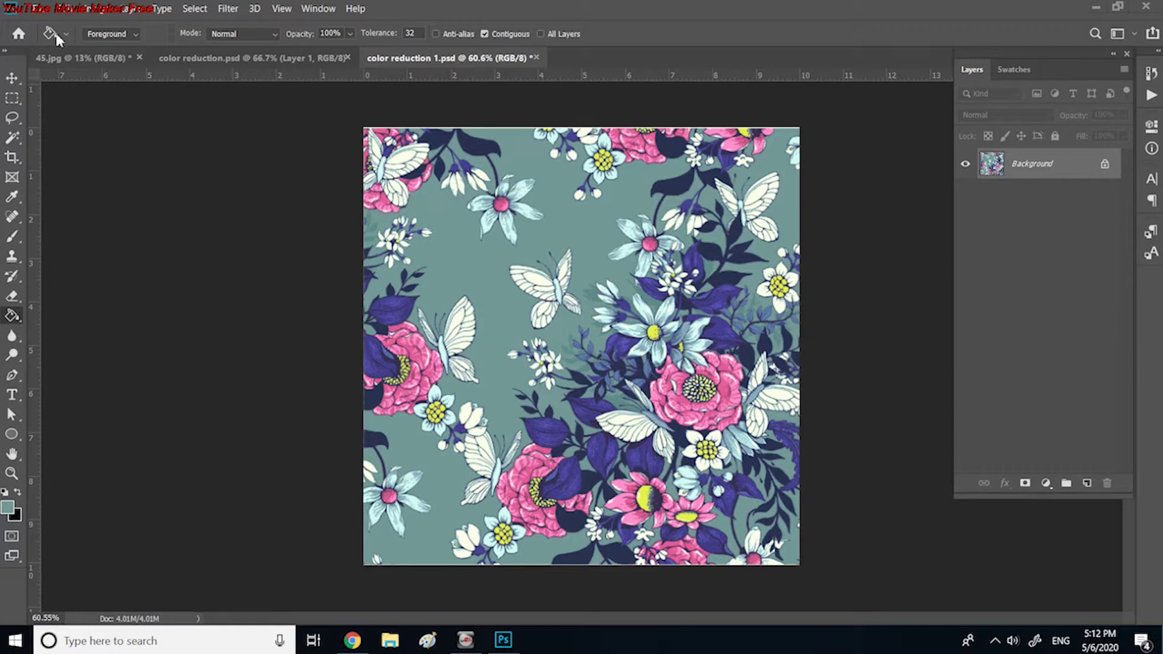
Step: Extend the canvas downward to a height of 12 cm, anchoring the image at the top centre with a white extension
{"action": "left_click", "coordinate": [93, 10]}
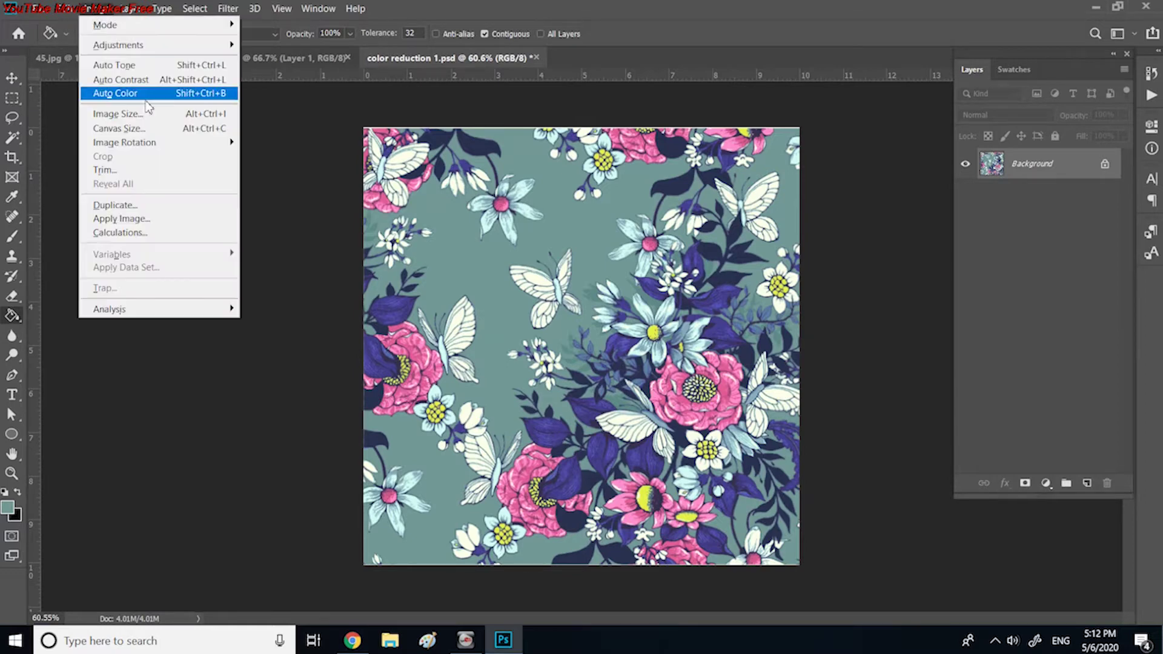
{"action": "left_click", "coordinate": [134, 130]}
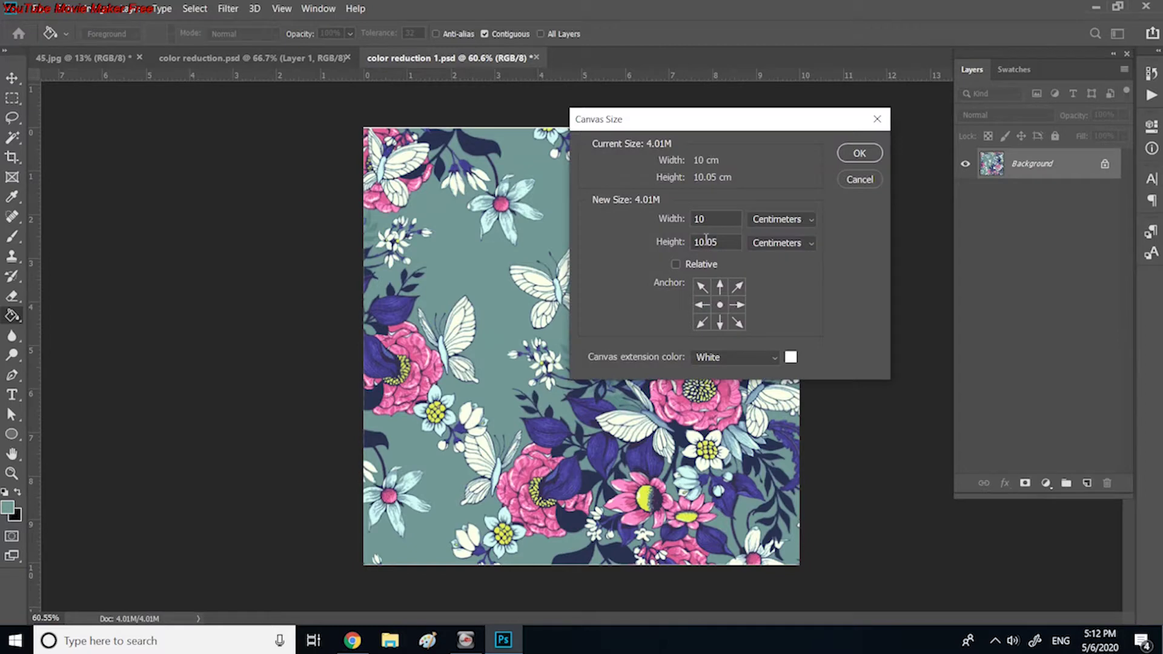
{"action": "left_click", "coordinate": [720, 289]}
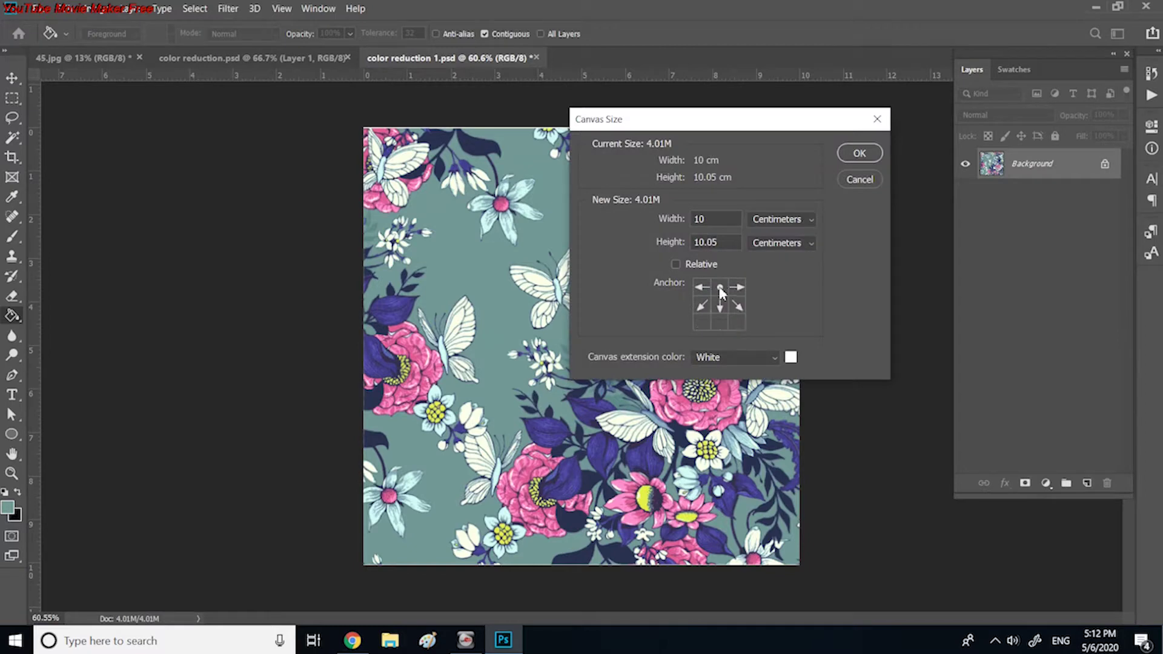
{"action": "left_click_drag", "start_coordinate": [719, 242], "coordinate": [675, 237]}
{"action": "type", "text": "12"}
{"action": "left_click", "coordinate": [858, 154]}
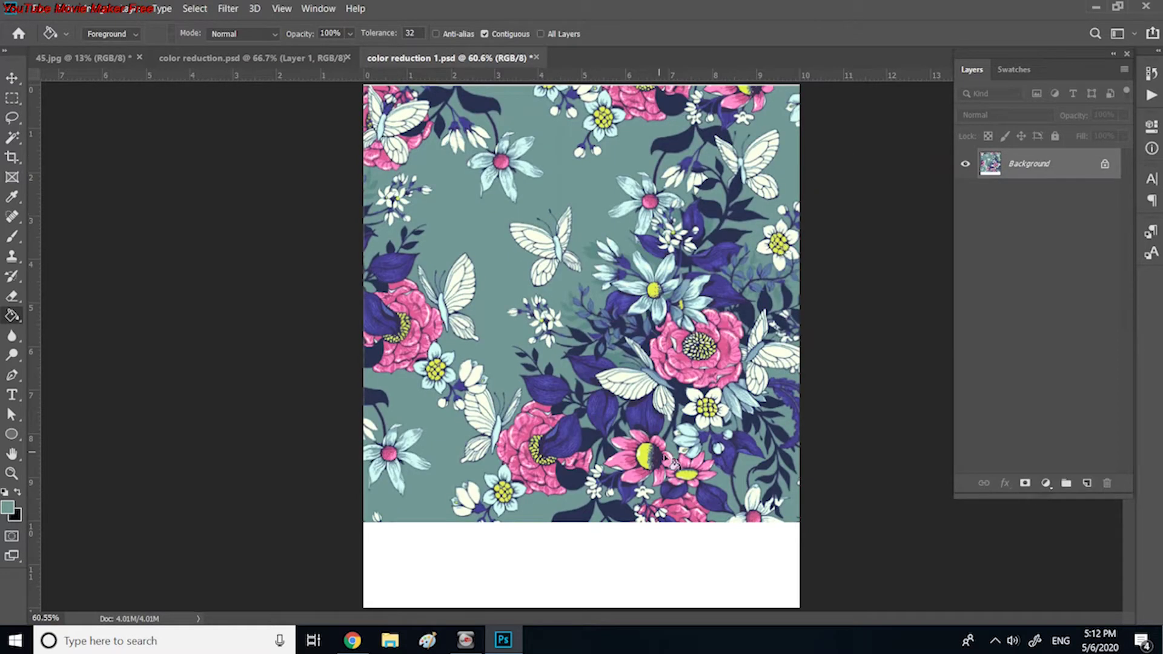
Step: Make a small upright rectangular selection at the left end of the white strip and sample the pattern's teal background colour
{"action": "left_click", "coordinate": [12, 98]}
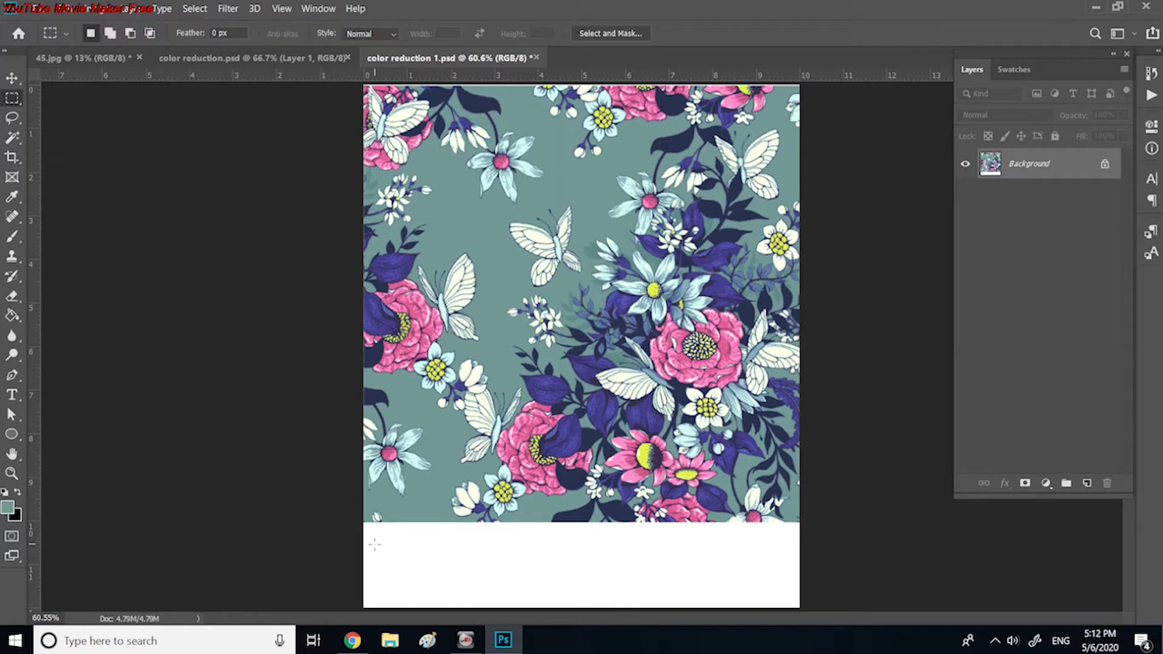
{"action": "left_click_drag", "start_coordinate": [371, 541], "coordinate": [403, 591]}
{"action": "left_click", "coordinate": [11, 199]}
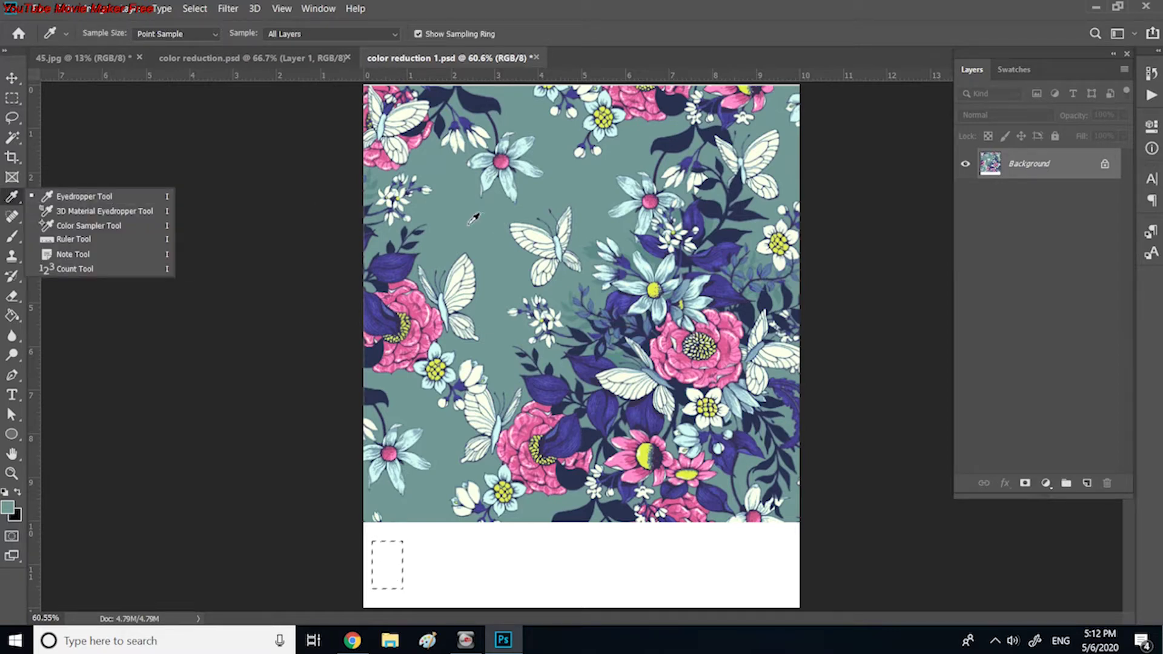
{"action": "left_click", "coordinate": [472, 216]}
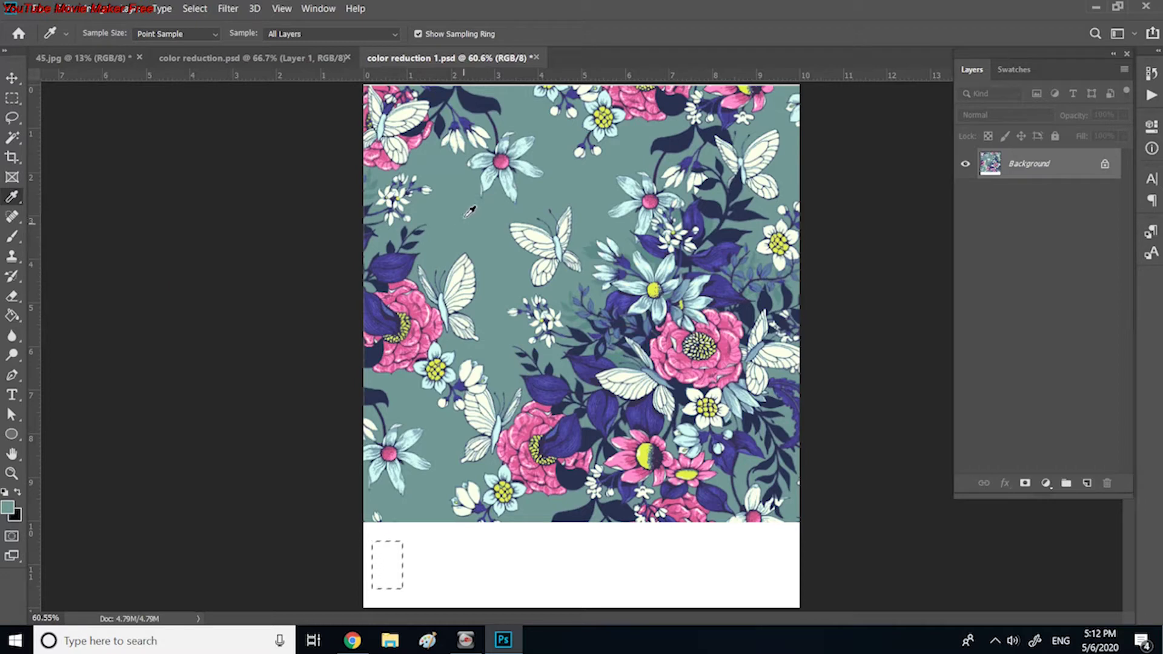
Step: Fill the rectangular selection with the Foreground Color in Normal mode at 100% opacity
{"action": "left_click", "coordinate": [68, 9]}
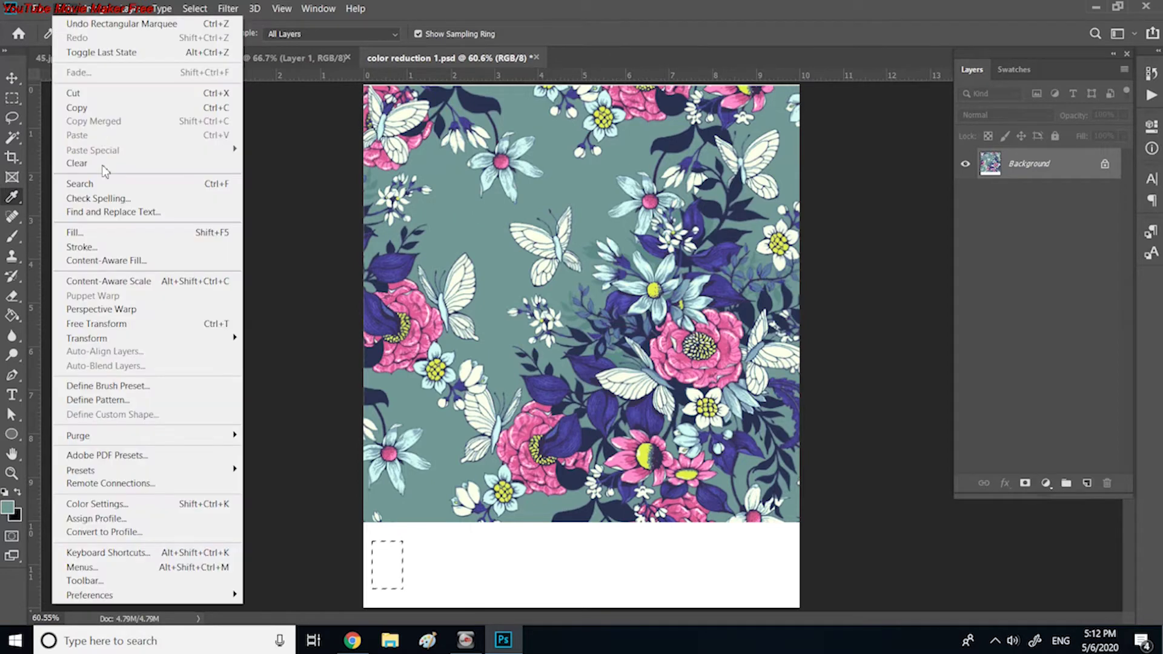
{"action": "left_click", "coordinate": [98, 232]}
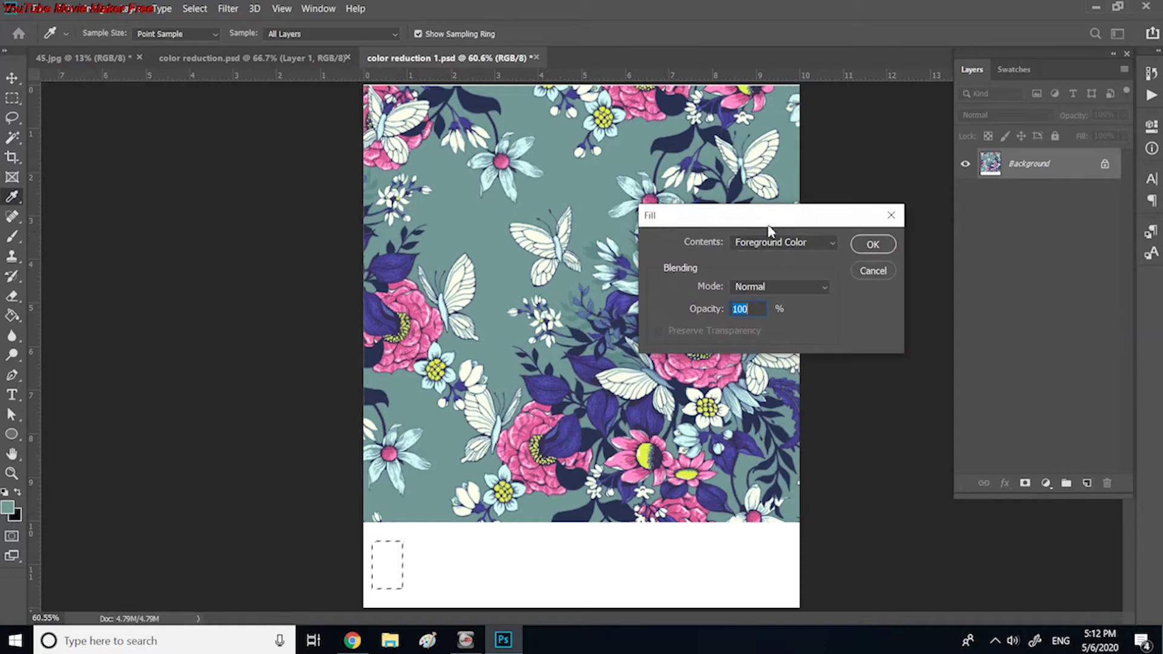
{"action": "left_click_drag", "start_coordinate": [771, 221], "coordinate": [730, 224]}
{"action": "left_click", "coordinate": [788, 242]}
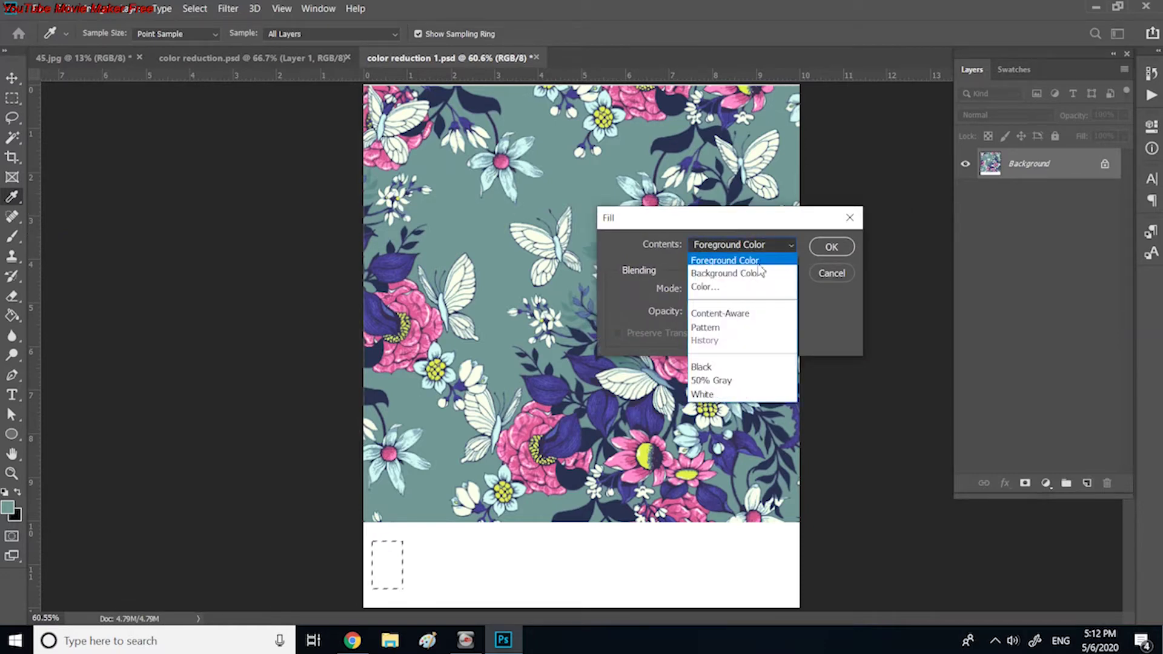
{"action": "left_click", "coordinate": [757, 262]}
{"action": "left_click", "coordinate": [830, 248]}
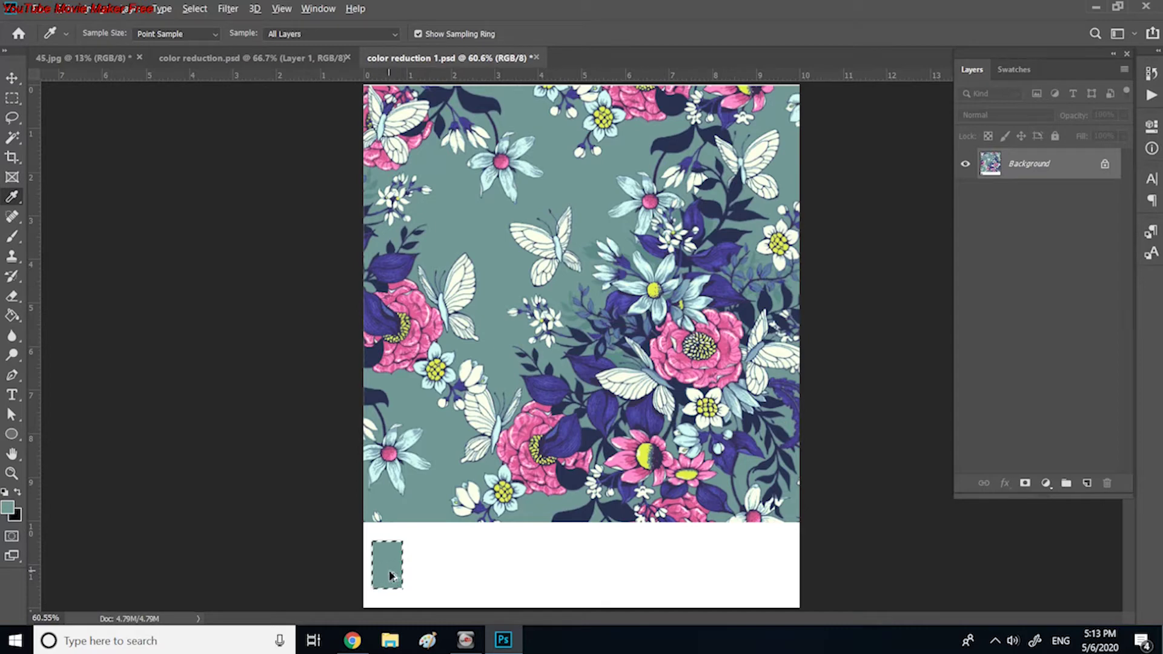
Step: Duplicate the teal swatch ten times along the white strip to form an evenly spaced row of eleven, and deselect
{"action": "left_click_drag", "start_coordinate": [387, 568], "coordinate": [773, 583]}
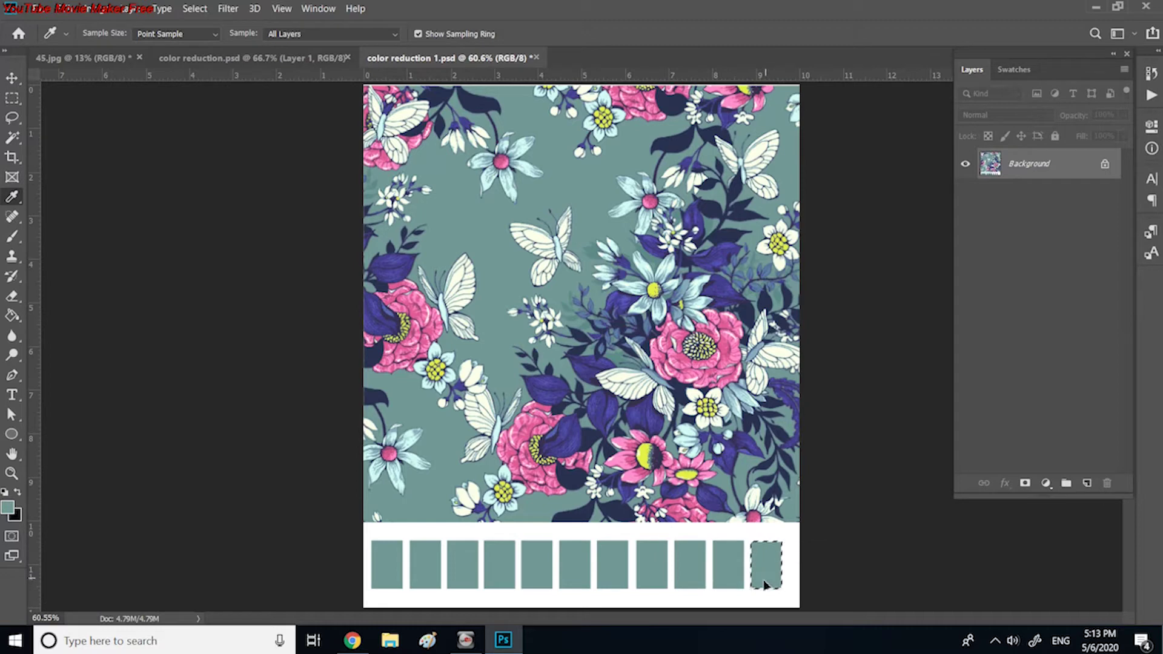
{"action": "key", "text": "ctrl+d"}
Step: Sample the dark navy of the leaves and fill the second swatch with it using the Paint Bucket
{"action": "left_click", "coordinate": [712, 210]}
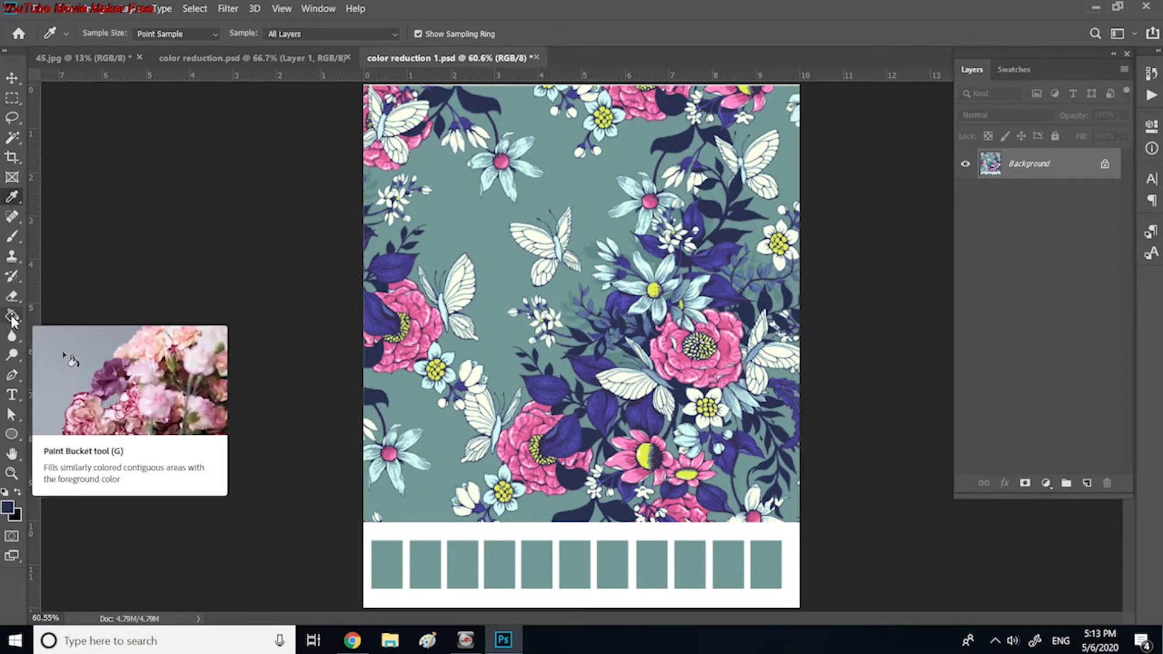
{"action": "left_click", "coordinate": [14, 317]}
{"action": "left_click", "coordinate": [427, 560]}
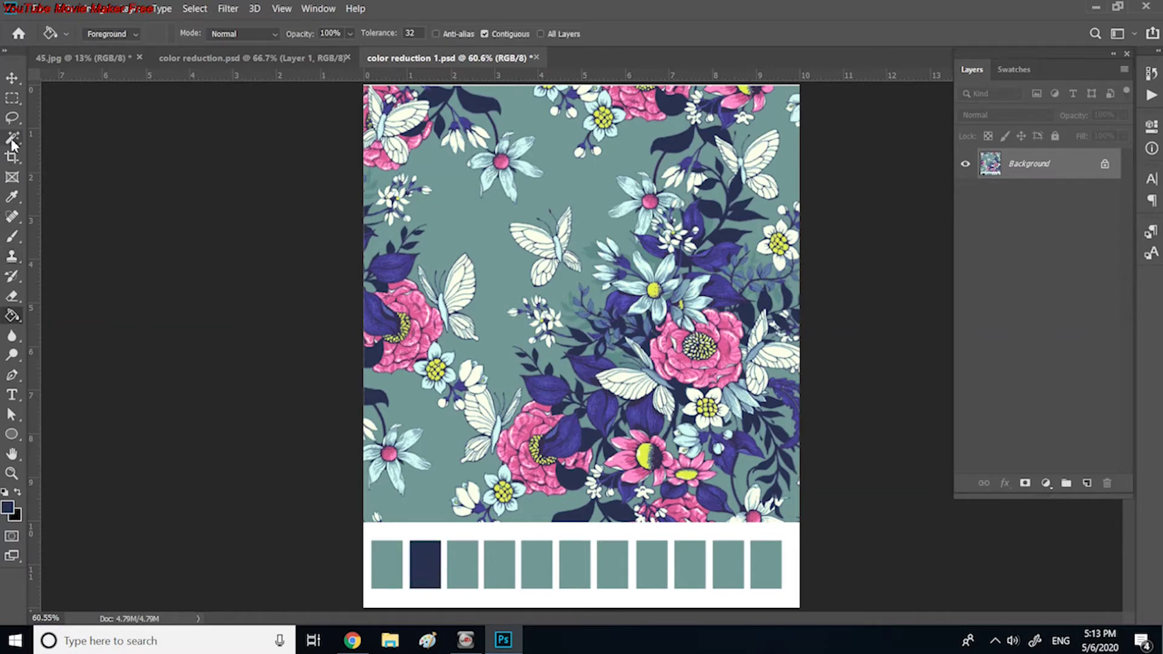
Step: Sample the darker teal of the shadow foliage beside the central butterfly and fill the third swatch with it
{"action": "left_click", "coordinate": [12, 199]}
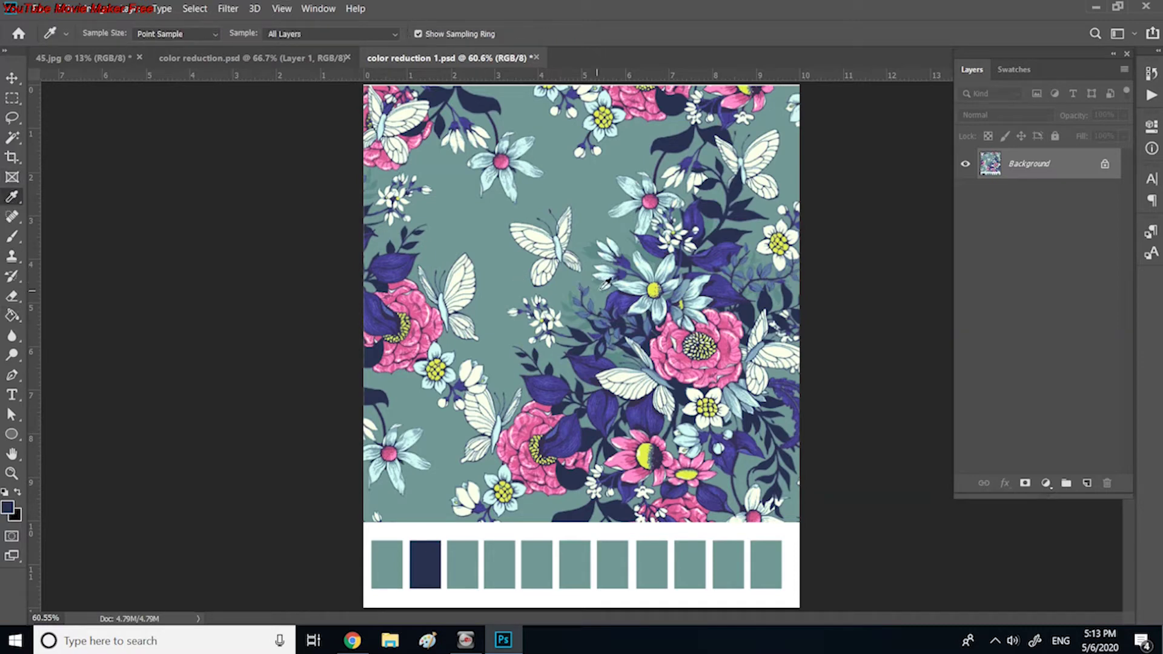
{"action": "left_click", "coordinate": [598, 249]}
{"action": "left_click", "coordinate": [12, 316]}
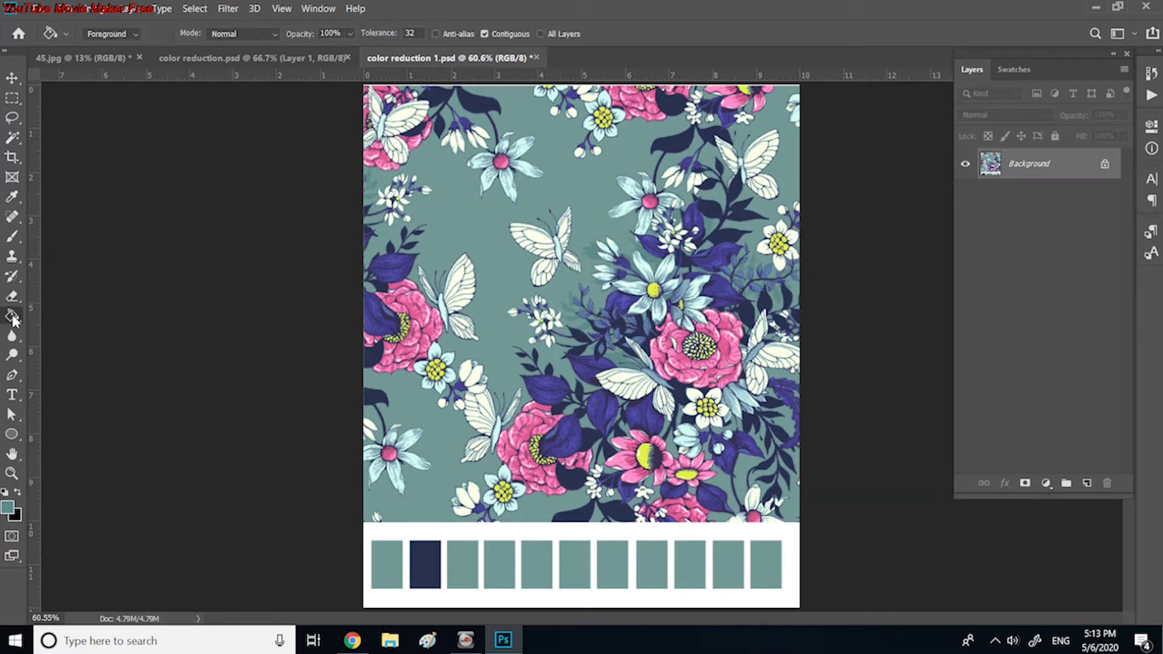
{"action": "left_click", "coordinate": [462, 560]}
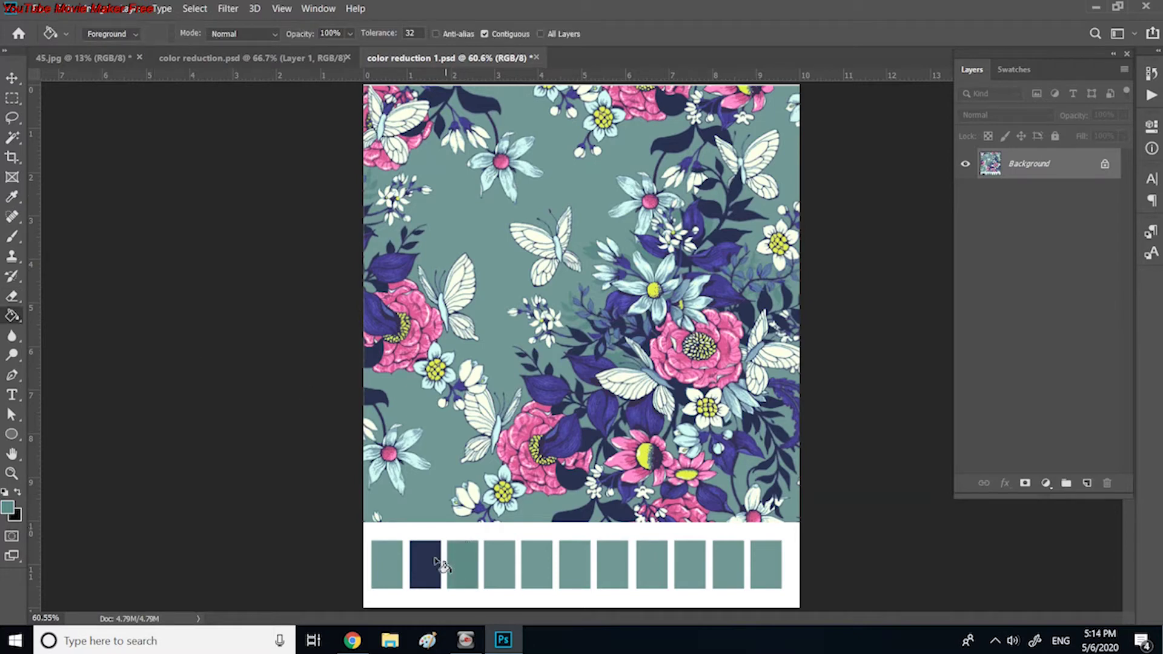
Step: Sample the deep indigo of a purple leaf and fill the fourth swatch with it
{"action": "left_click", "coordinate": [12, 196]}
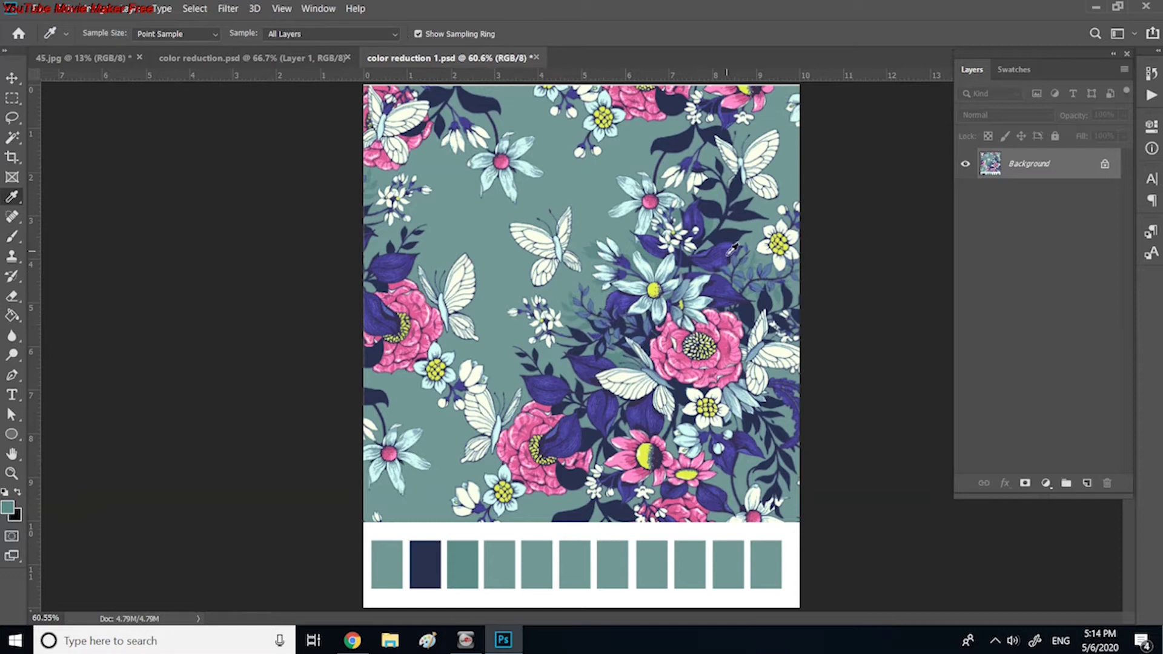
{"action": "left_click", "coordinate": [735, 249]}
{"action": "left_click", "coordinate": [13, 315]}
{"action": "left_click", "coordinate": [490, 554]}
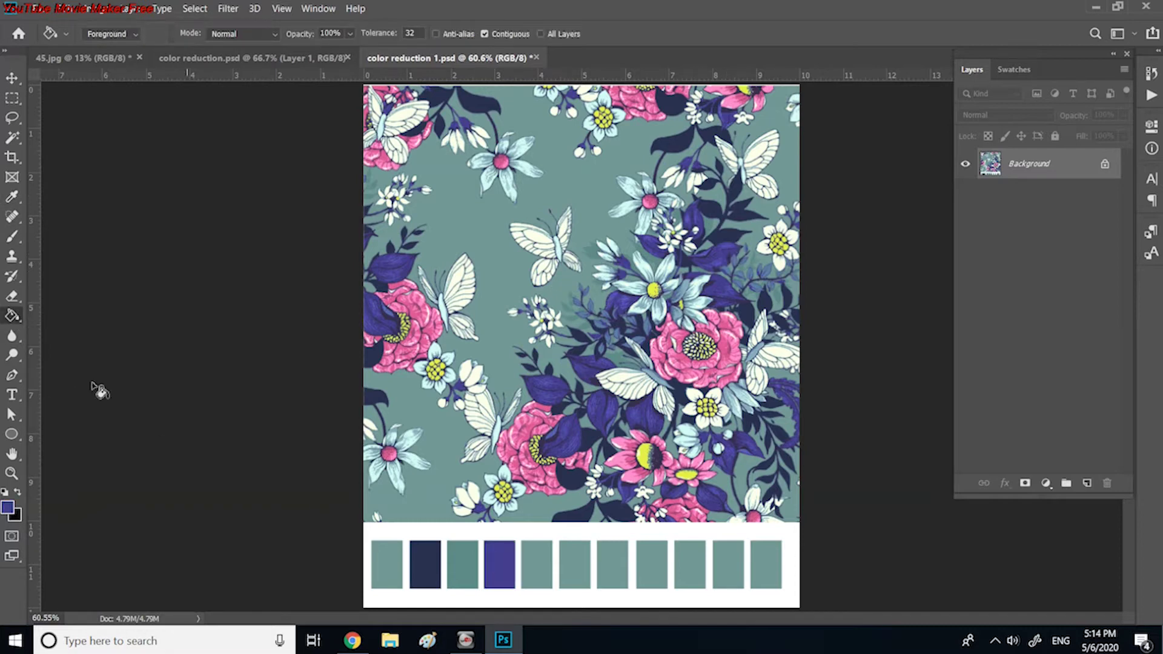
Step: Sample the lighter violet from the leaf overlapping the lower pink flower and fill the fifth swatch with it
{"action": "left_click", "coordinate": [12, 196]}
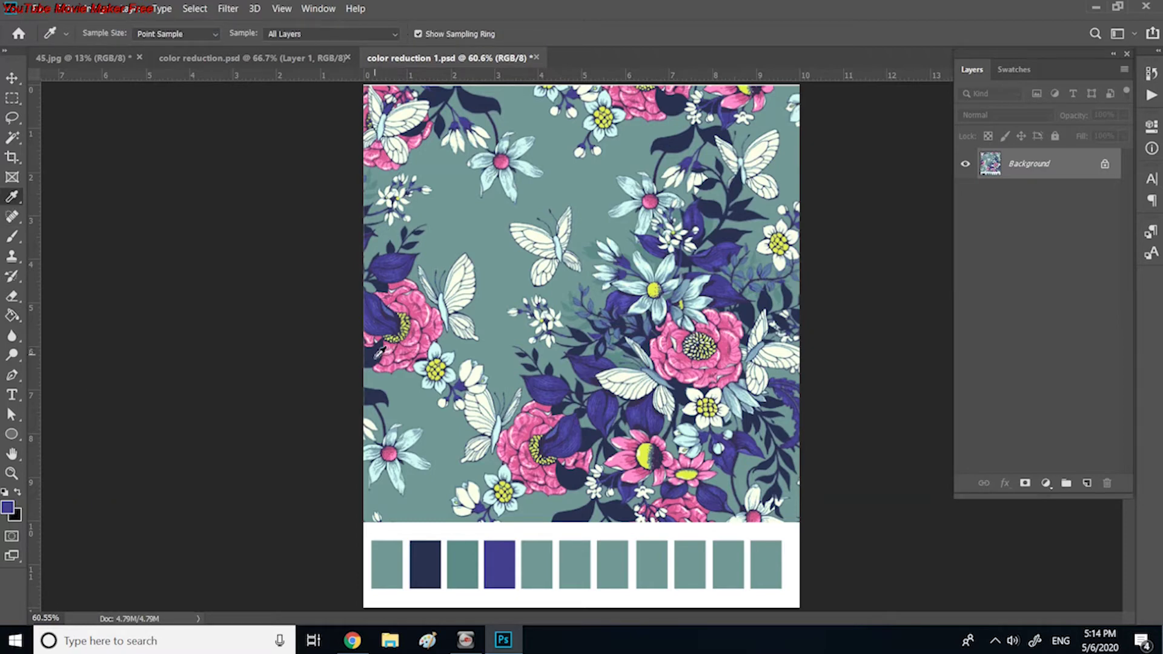
{"action": "left_click", "coordinate": [562, 427]}
{"action": "left_click", "coordinate": [12, 315]}
{"action": "left_click", "coordinate": [532, 553]}
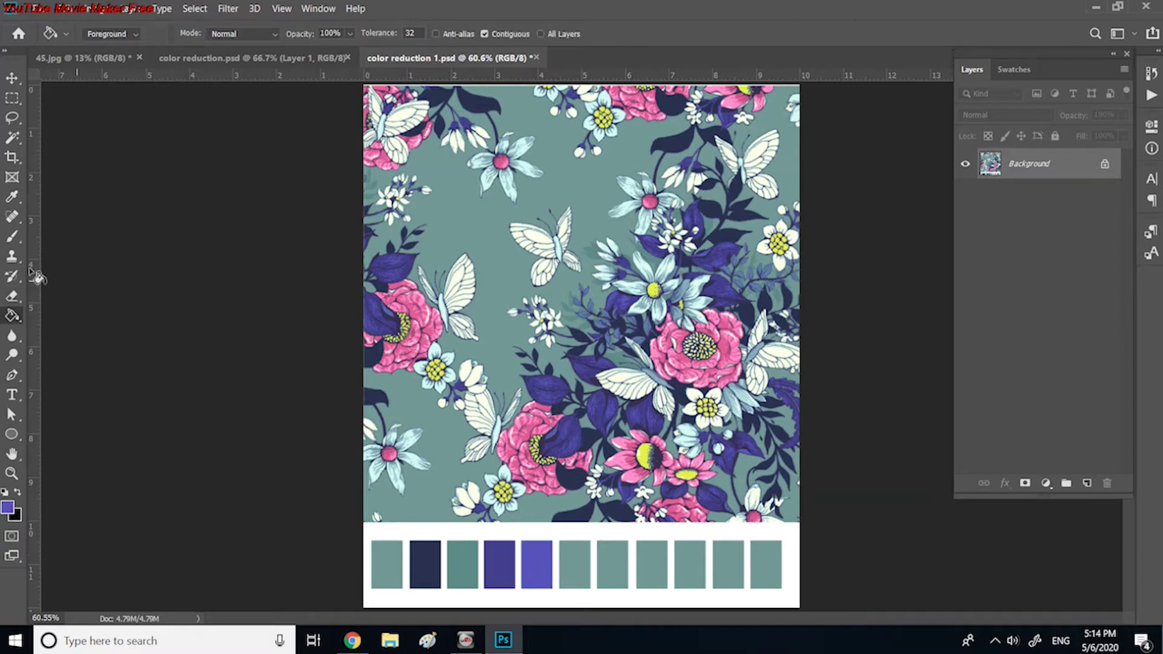
Step: Sample the yellow from the centre of the pink daisy and fill the sixth swatch with it
{"action": "left_click", "coordinate": [12, 196]}
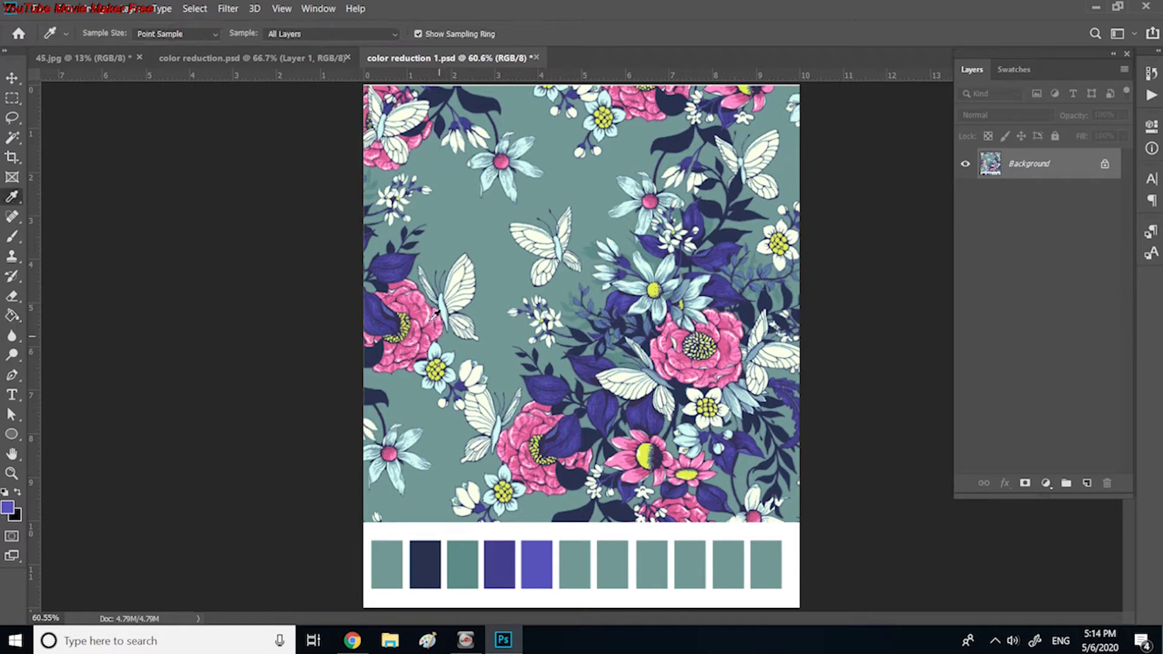
{"action": "left_click", "coordinate": [648, 451]}
{"action": "key", "text": "g"}
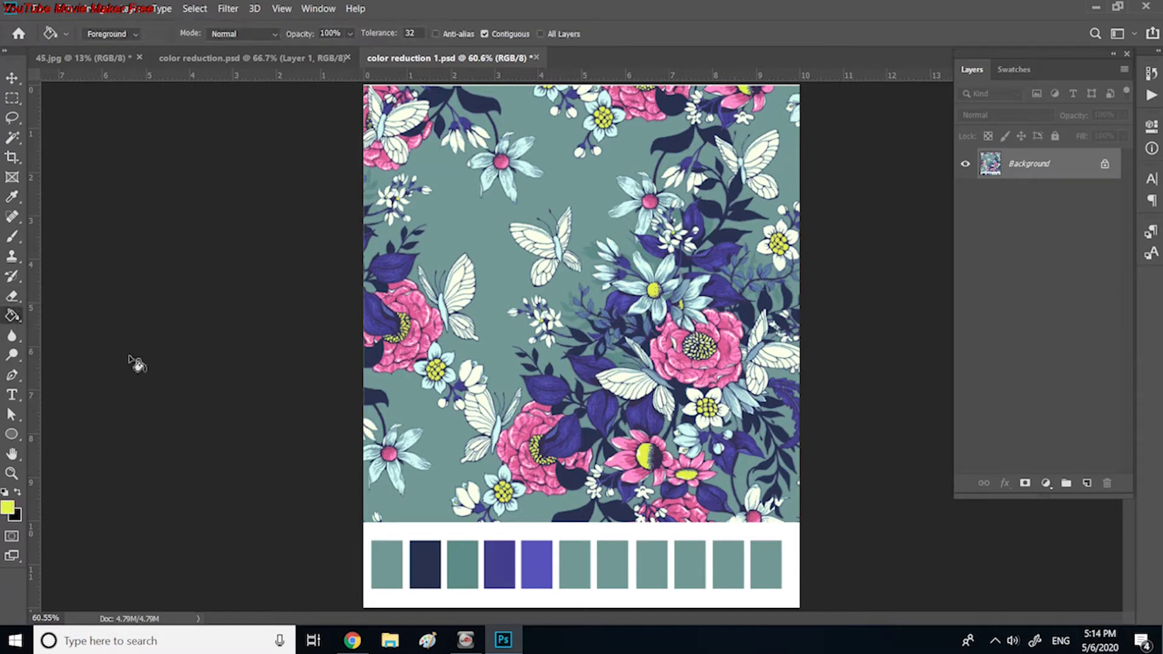
{"action": "left_click", "coordinate": [578, 554]}
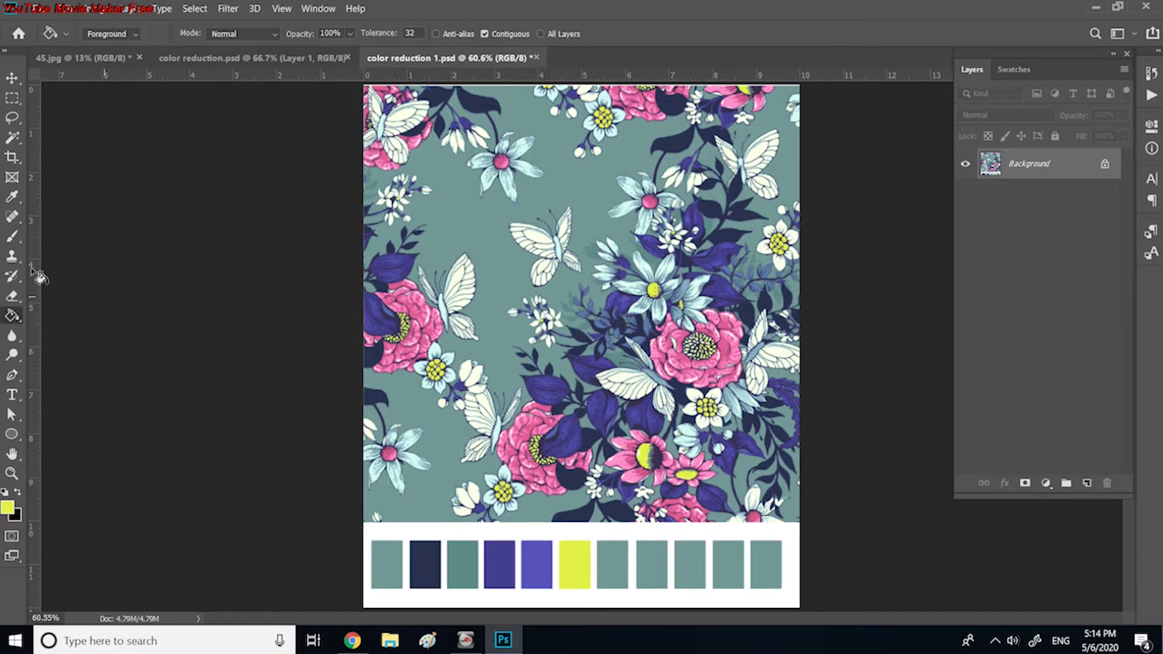
Step: Sample the strong pink of the peony at the pattern's left edge and fill the seventh swatch with it
{"action": "left_click", "coordinate": [12, 197]}
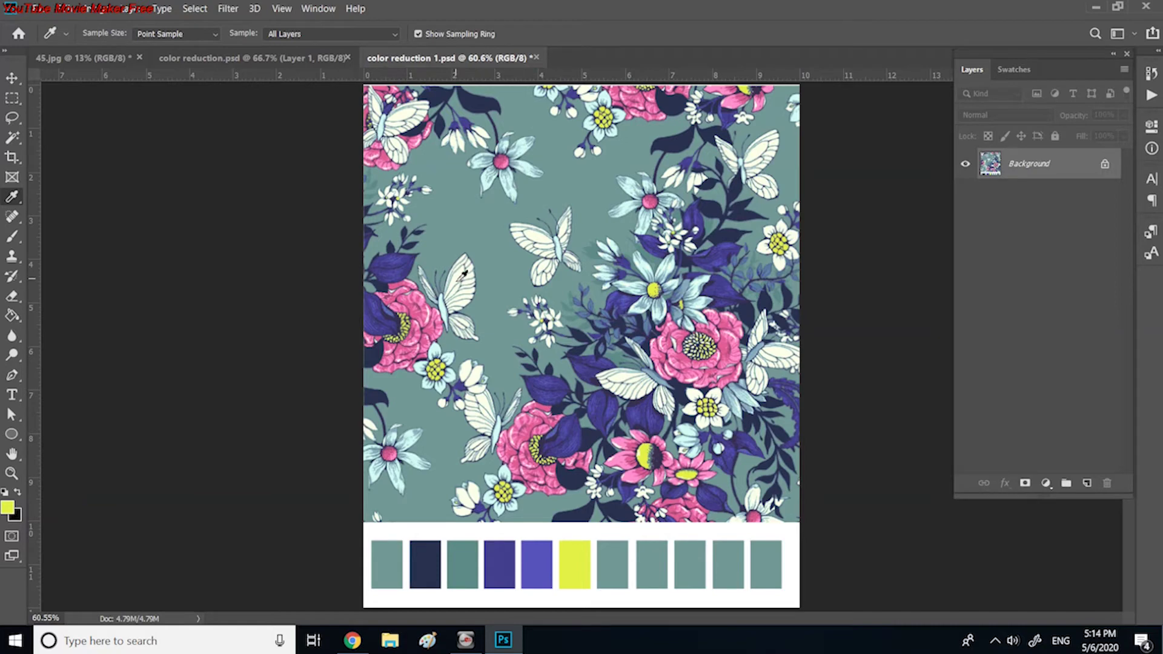
{"action": "left_click", "coordinate": [420, 311]}
{"action": "left_click", "coordinate": [11, 315]}
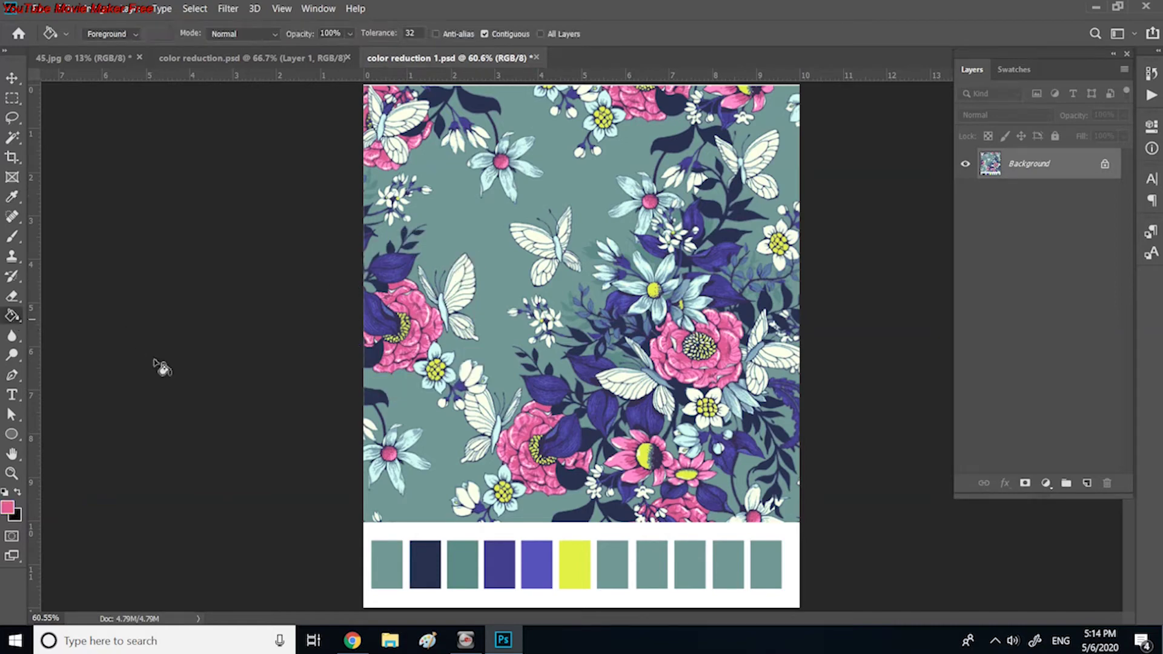
{"action": "left_click", "coordinate": [615, 562]}
Step: Sample the light pink from the petals of the left-edge peony and fill the eighth swatch with it
{"action": "left_click", "coordinate": [12, 197]}
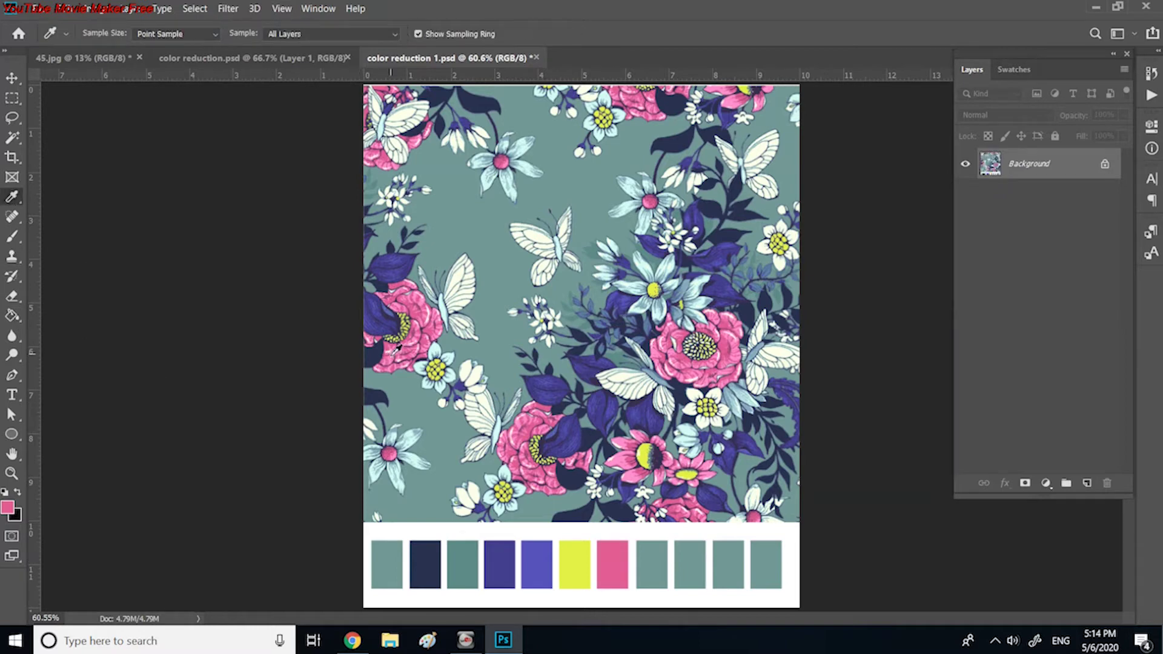
{"action": "left_click", "coordinate": [388, 362]}
{"action": "left_click", "coordinate": [11, 315]}
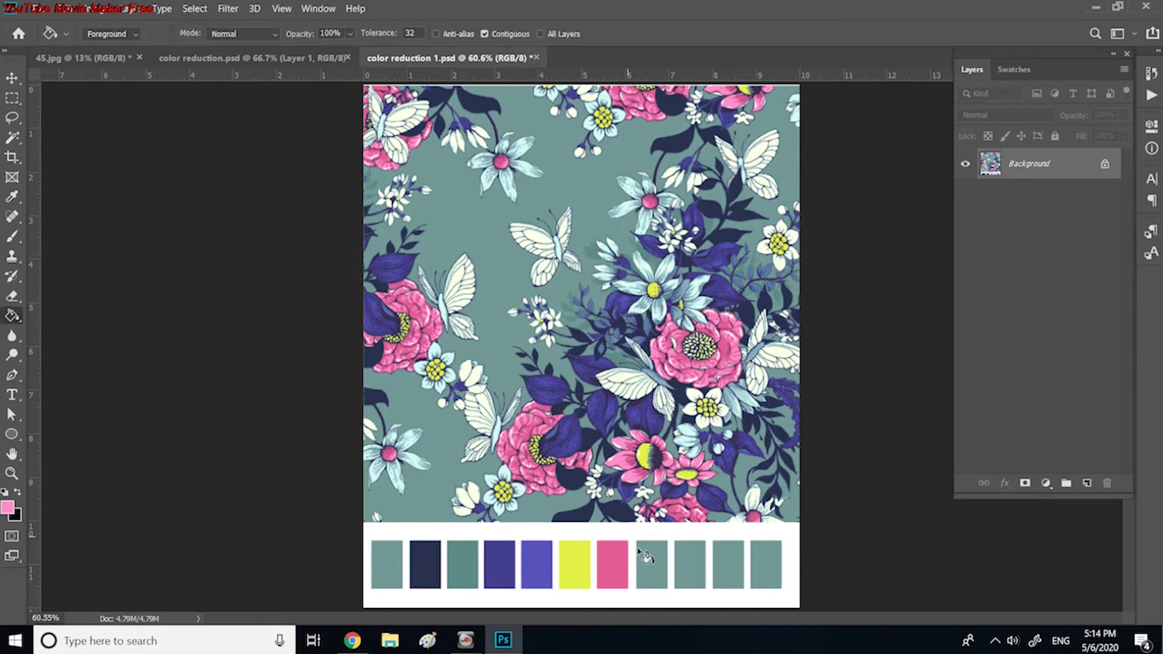
{"action": "left_click", "coordinate": [652, 565]}
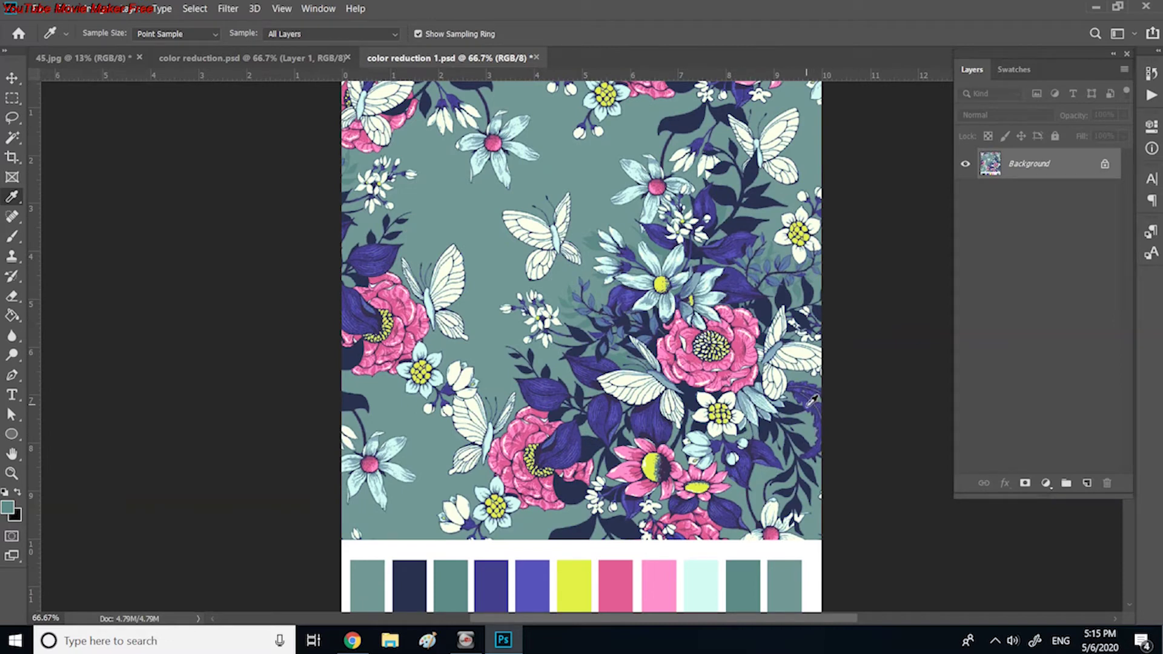
Step: Try filling the tenth swatch with dark navy sampled from the foliage near the pattern's right edge
{"action": "left_click", "coordinate": [777, 422]}
{"action": "left_click", "coordinate": [12, 316]}
{"action": "left_click", "coordinate": [736, 580]}
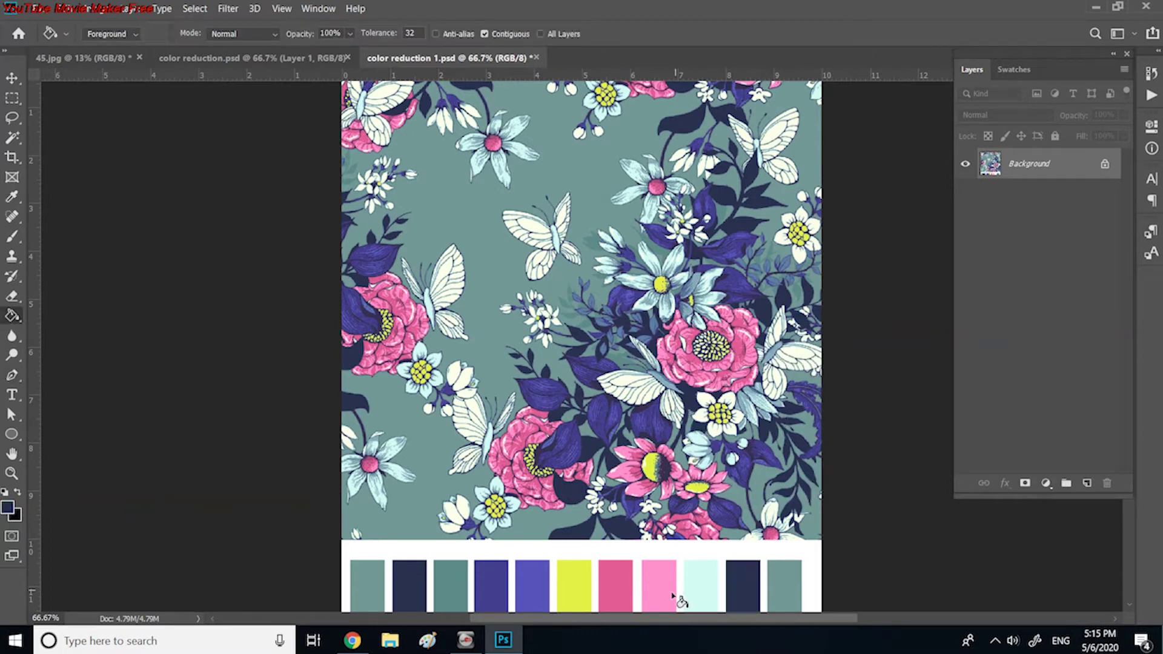
Step: Sample the dark pink shading of the large peony on the pattern's right side and fill the tenth swatch with it
{"action": "left_click", "coordinate": [12, 197]}
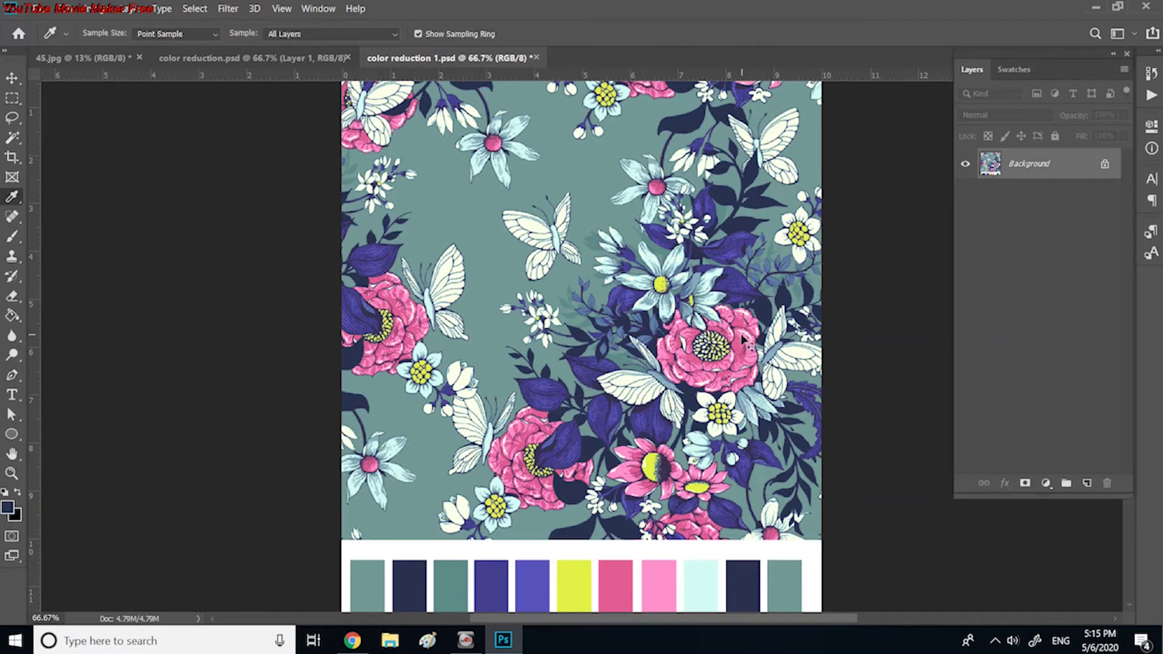
{"action": "key", "text": "ctrl+plus"}
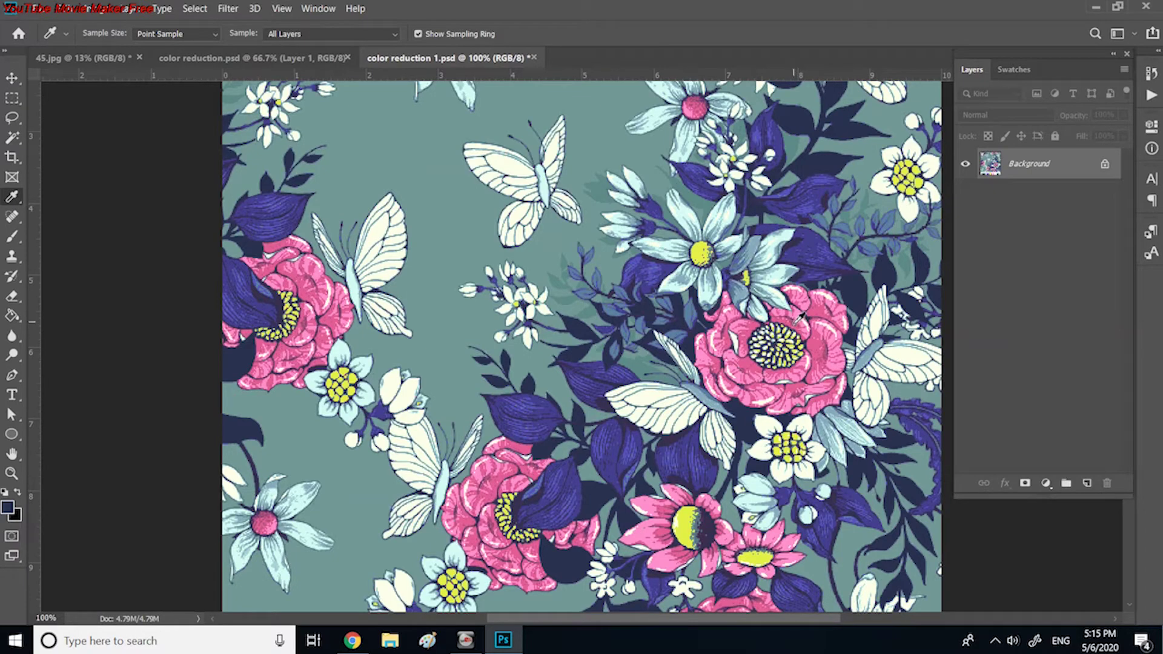
{"action": "left_click", "coordinate": [795, 320]}
{"action": "key", "text": "ctrl+0"}
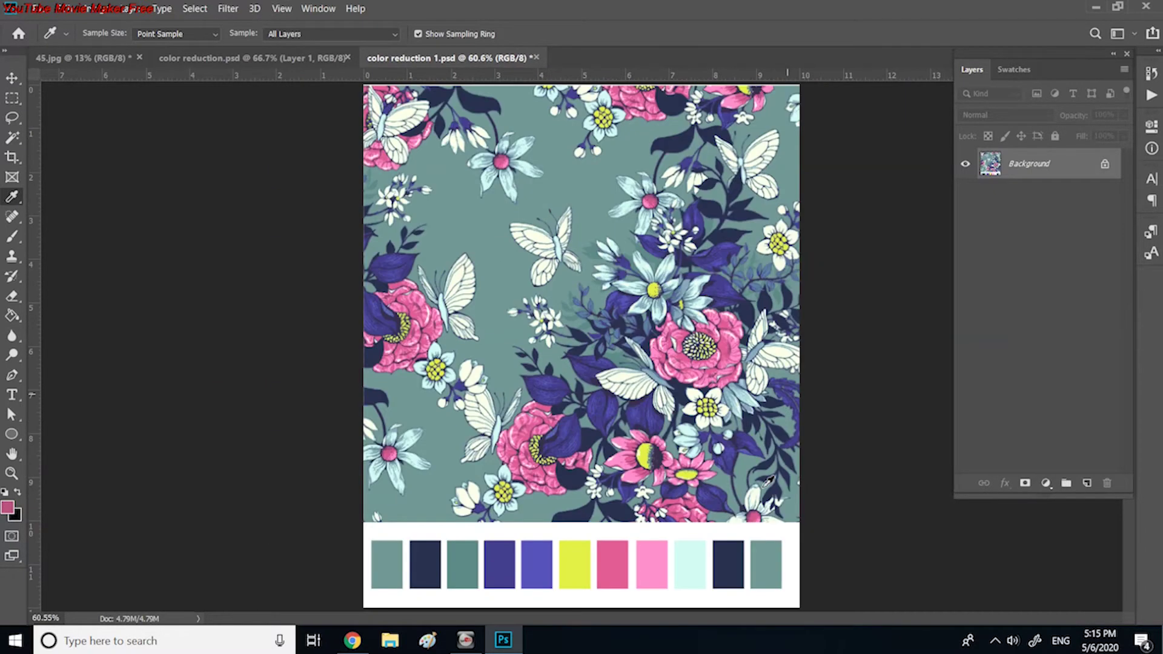
{"action": "left_click", "coordinate": [12, 316]}
{"action": "left_click", "coordinate": [728, 552]}
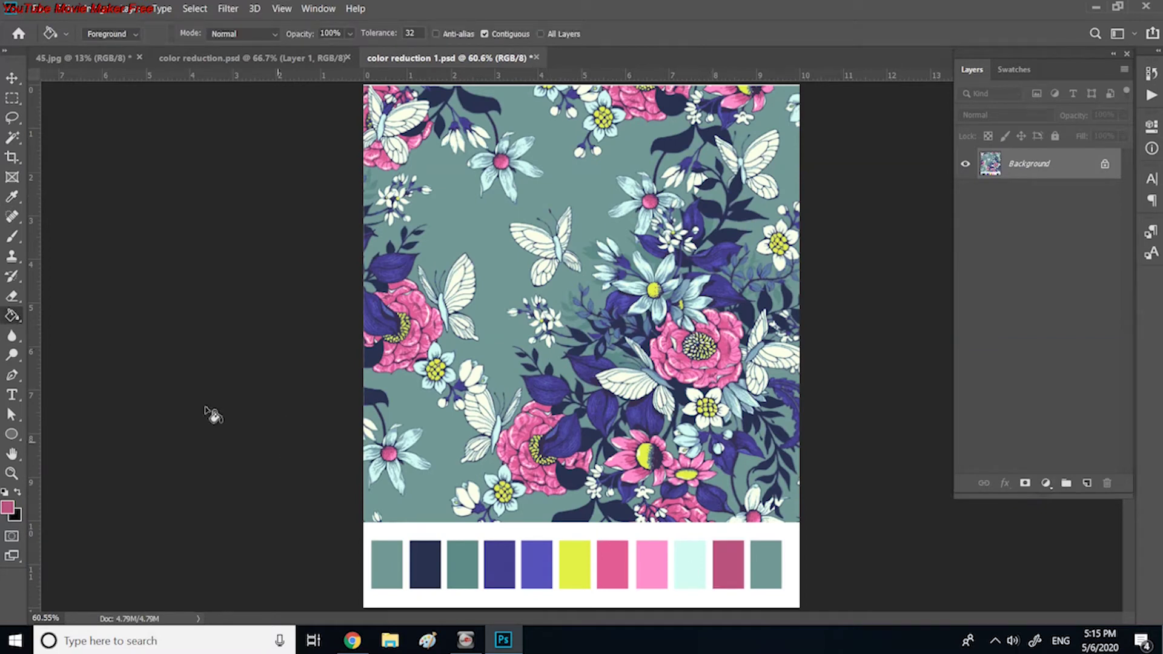
Step: Try filling the eleventh swatch with cream sampled from the butterfly at the pattern's upper-left corner
{"action": "left_click", "coordinate": [12, 198]}
{"action": "left_click", "coordinate": [404, 111]}
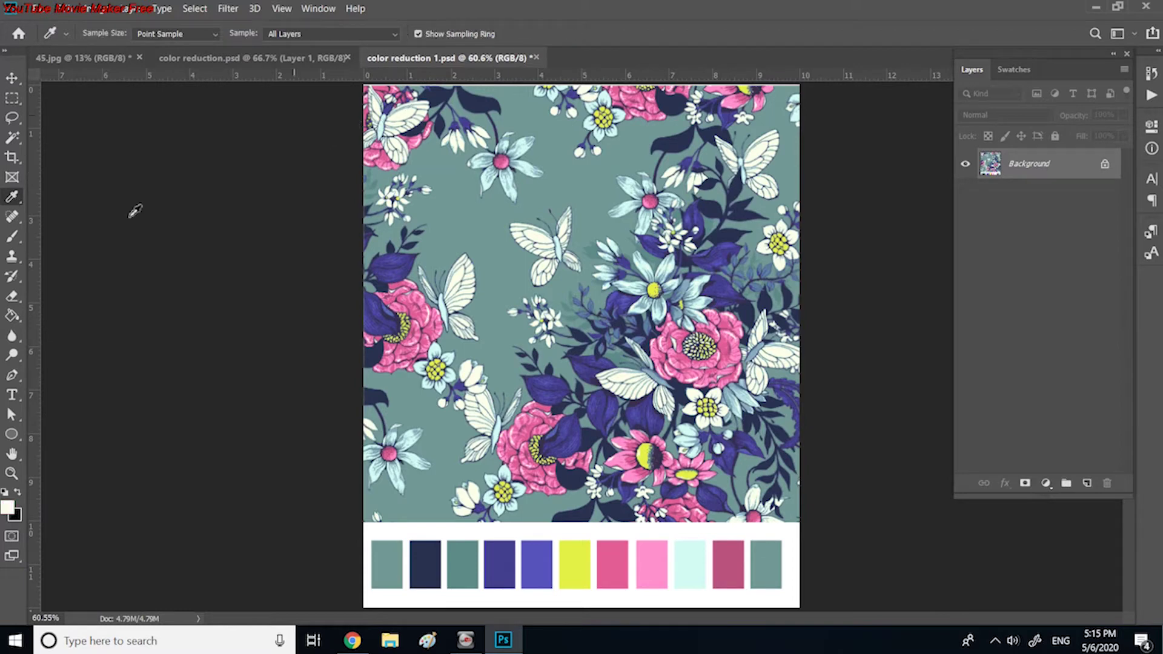
{"action": "left_click", "coordinate": [12, 315]}
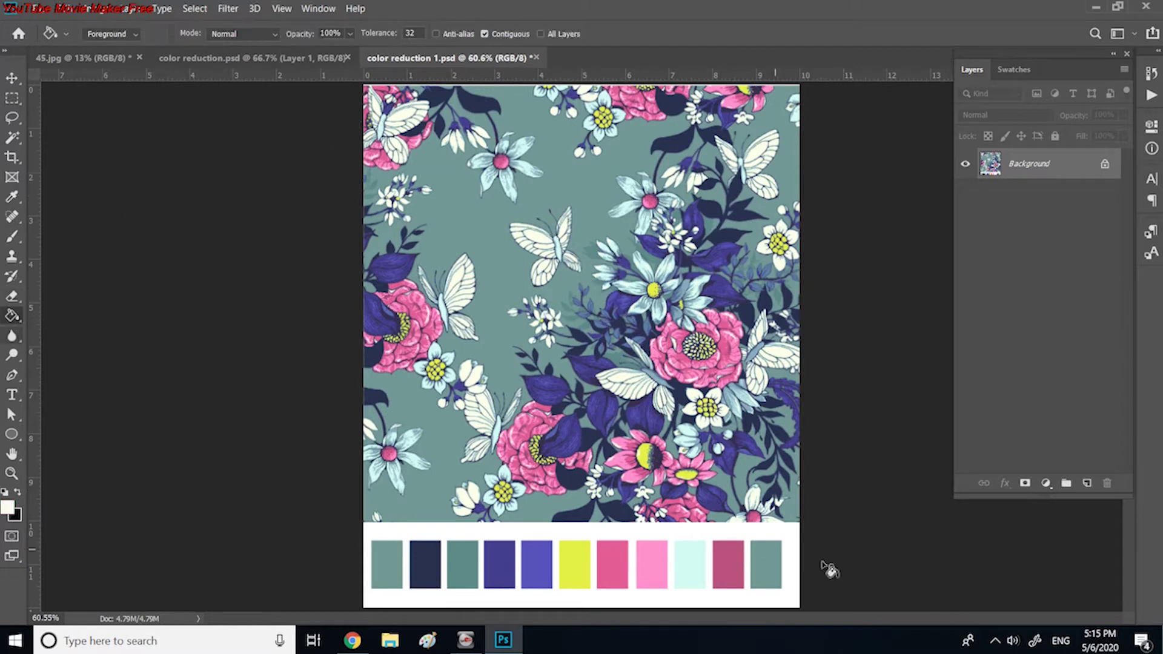
{"action": "left_click", "coordinate": [765, 564]}
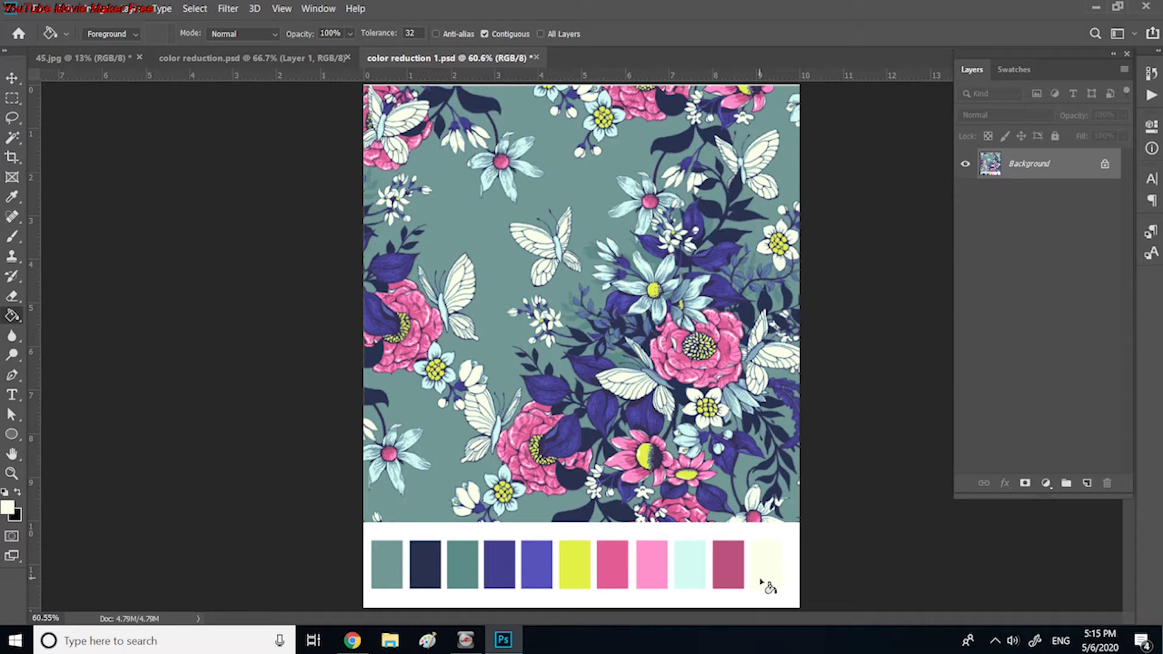
{"action": "key", "text": "ctrl+z"}
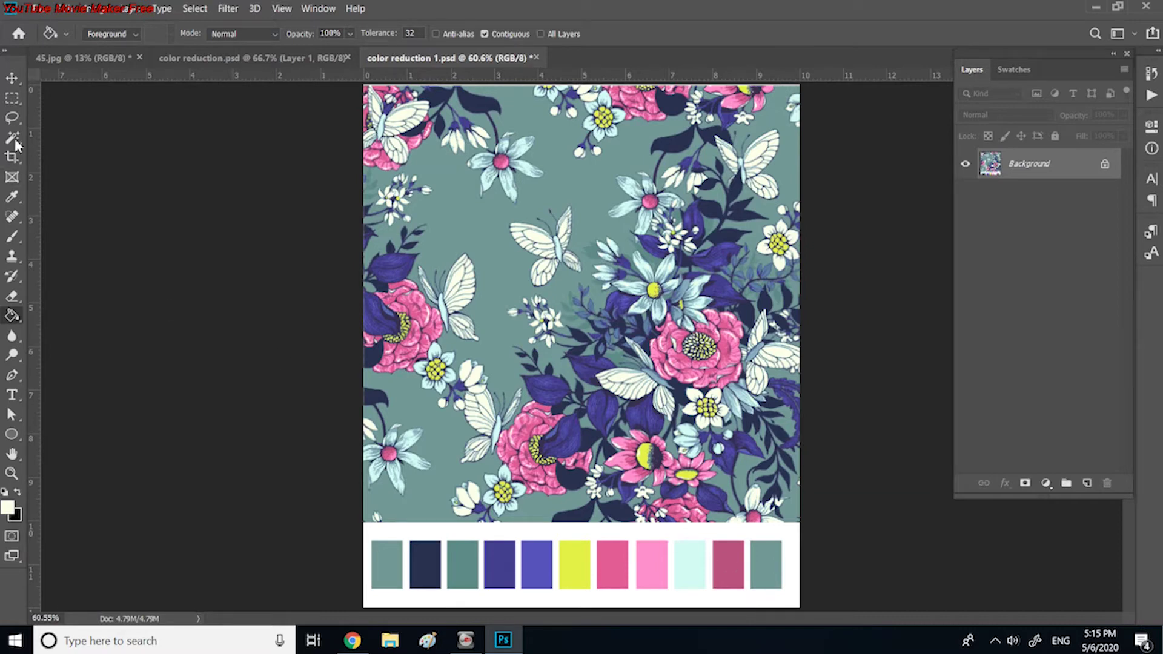
Step: Select the eleventh swatch with a rectangular marquee and set up a stroke placed outside the selection
{"action": "left_click", "coordinate": [11, 99]}
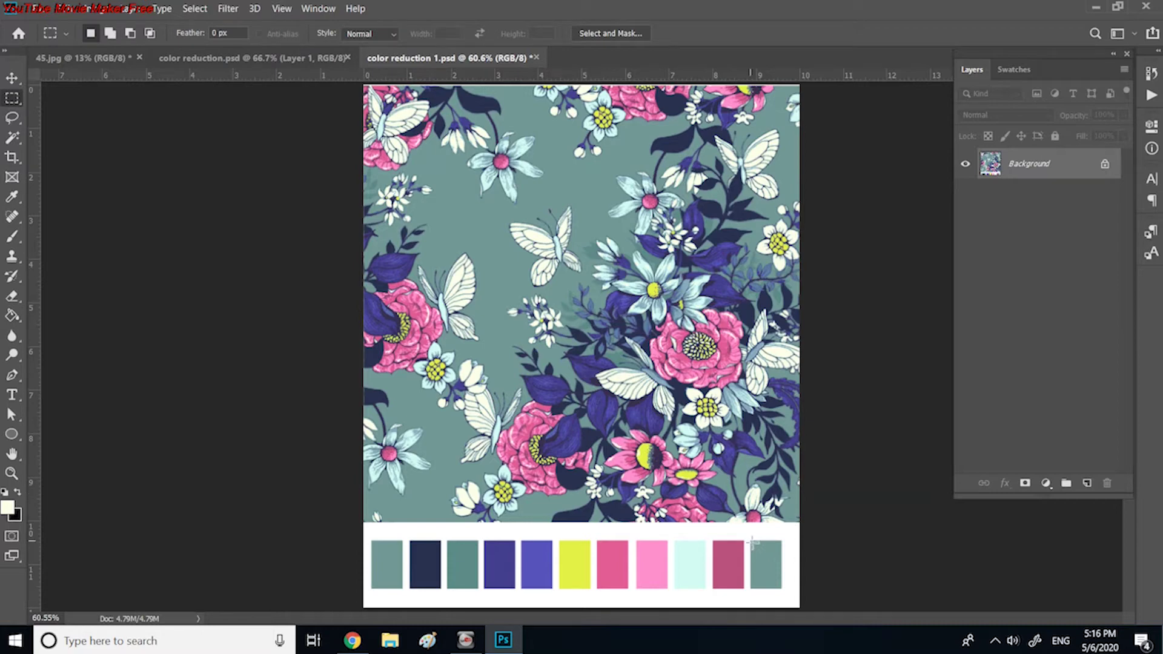
{"action": "left_click_drag", "start_coordinate": [752, 541], "coordinate": [782, 592]}
{"action": "left_click", "coordinate": [73, 9]}
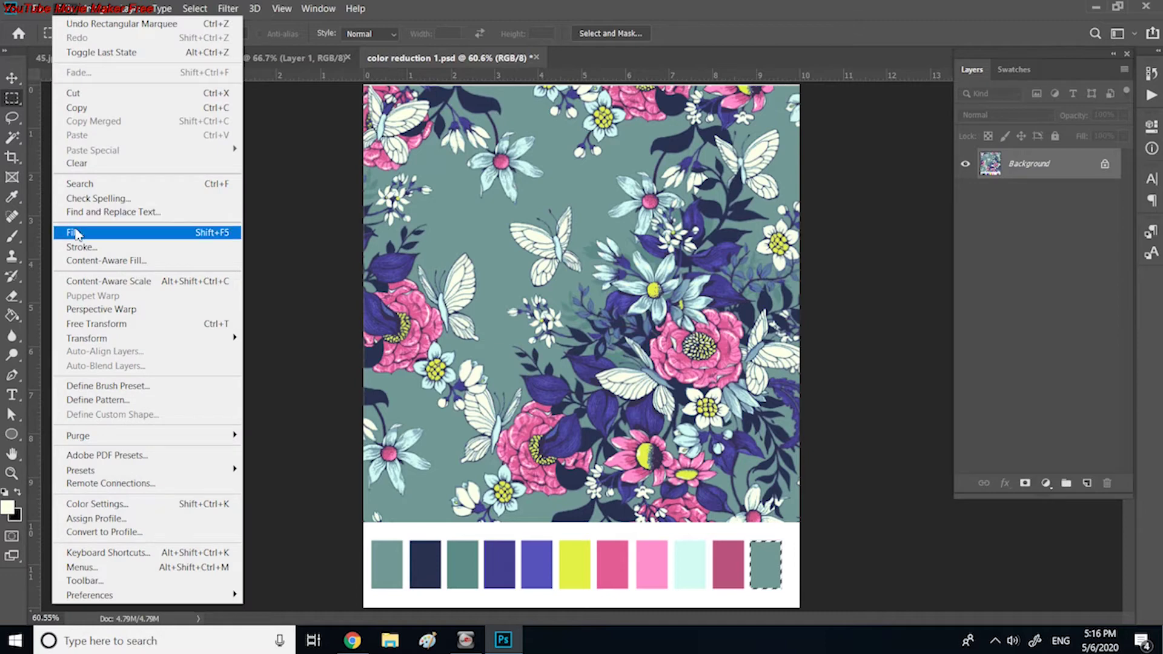
{"action": "left_click", "coordinate": [83, 247]}
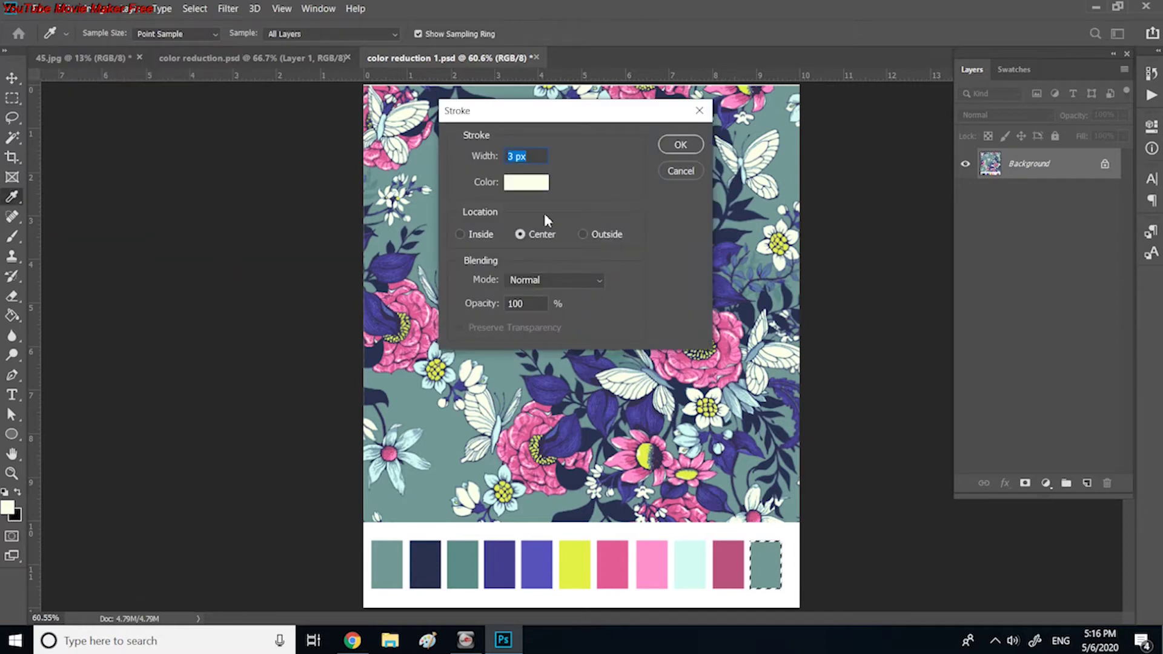
{"action": "left_click", "coordinate": [582, 234]}
Step: Set the stroke colour to pure black with hue and brightness 0, and apply the outline to the eleventh swatch
{"action": "left_click", "coordinate": [536, 184]}
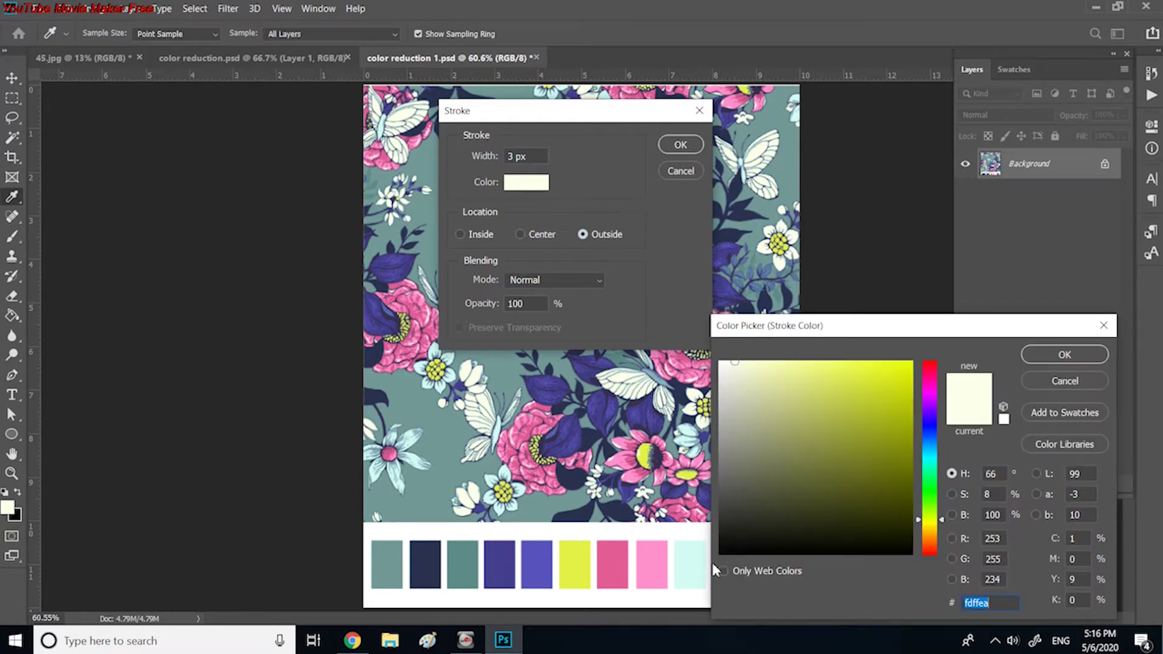
{"action": "left_click", "coordinate": [719, 553]}
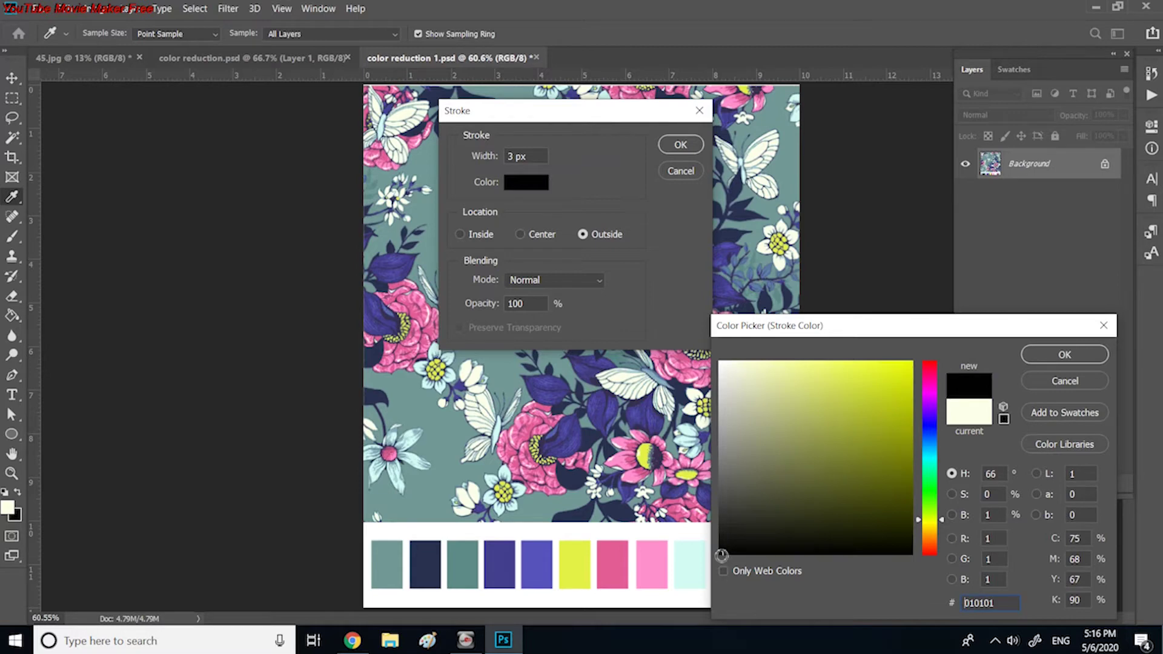
{"action": "left_click", "coordinate": [996, 475]}
{"action": "type", "text": "0"}
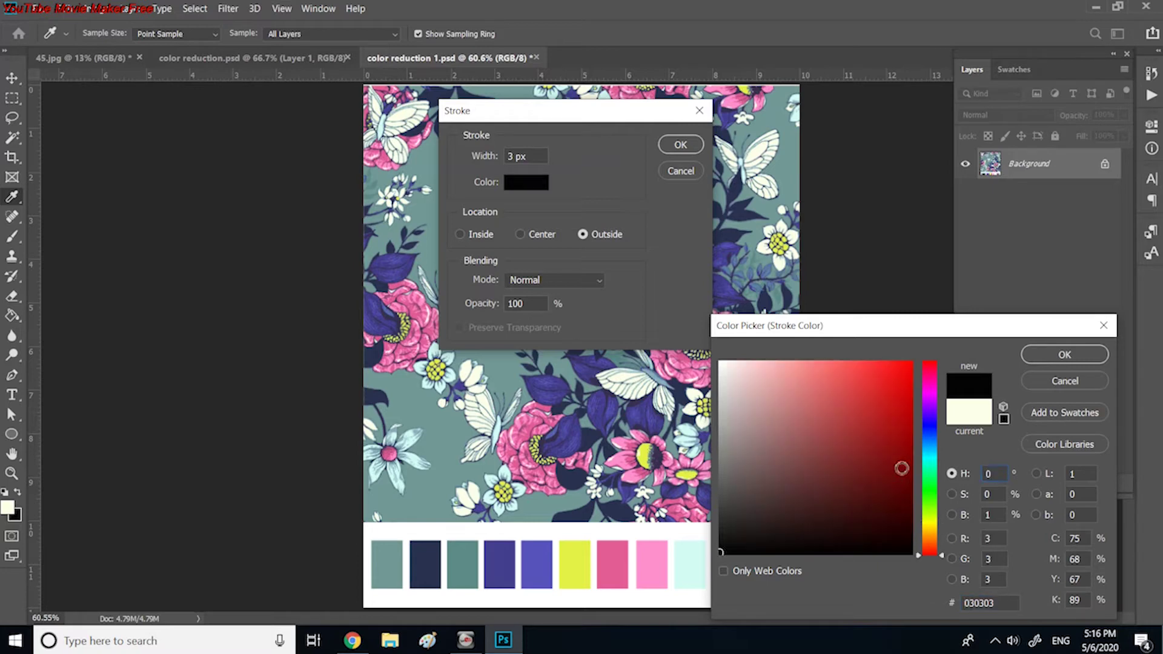
{"action": "left_click", "coordinate": [986, 516]}
{"action": "type", "text": "100"}
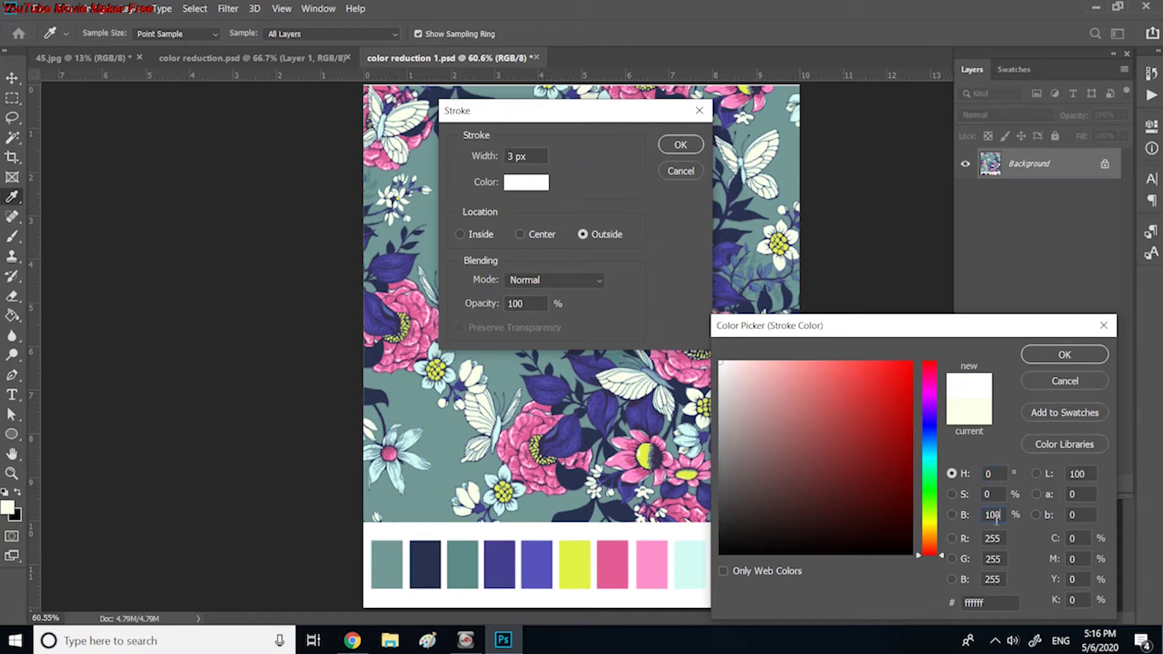
{"action": "left_click_drag", "start_coordinate": [1003, 517], "coordinate": [952, 518]}
{"action": "type", "text": "0"}
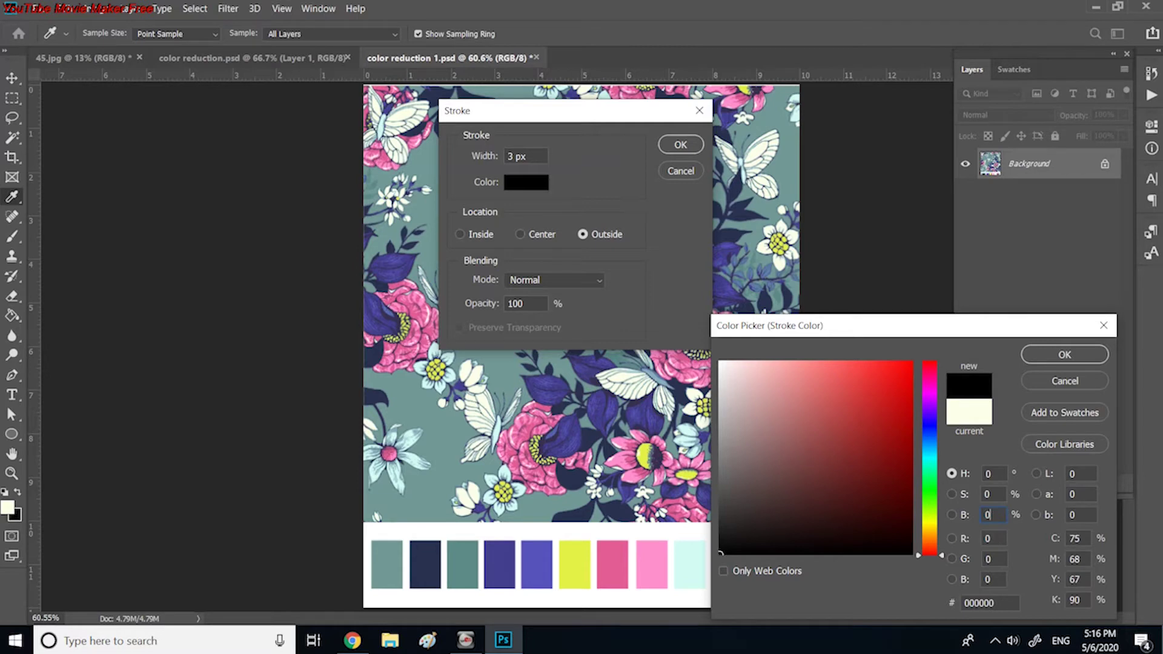
{"action": "left_click", "coordinate": [1043, 356]}
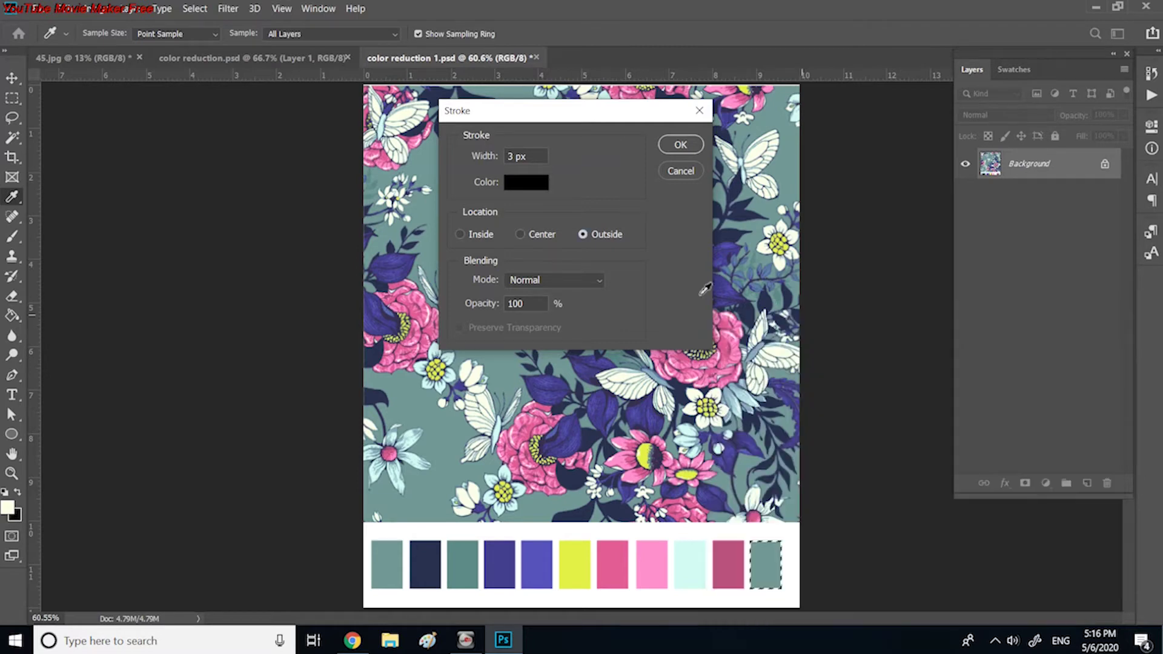
{"action": "left_click", "coordinate": [680, 144]}
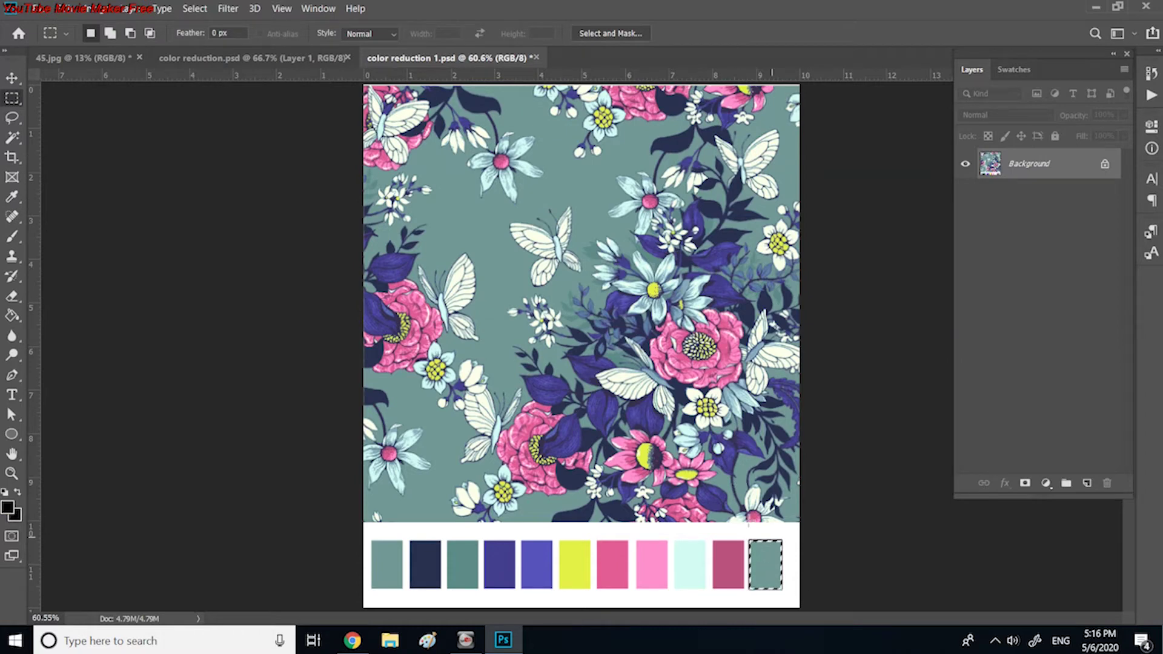
Step: Sample the cream of the butterfly in the pattern's upper-left corner, fill the outlined eleventh swatch with it and deselect
{"action": "left_click", "coordinate": [12, 196]}
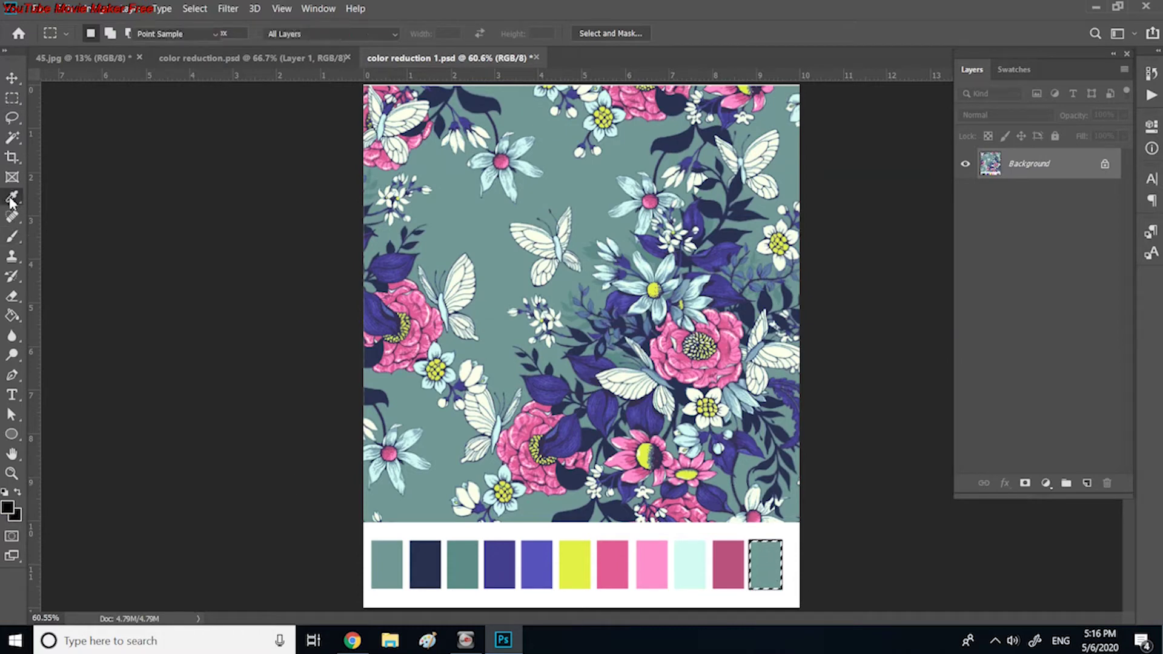
{"action": "left_click", "coordinate": [411, 111]}
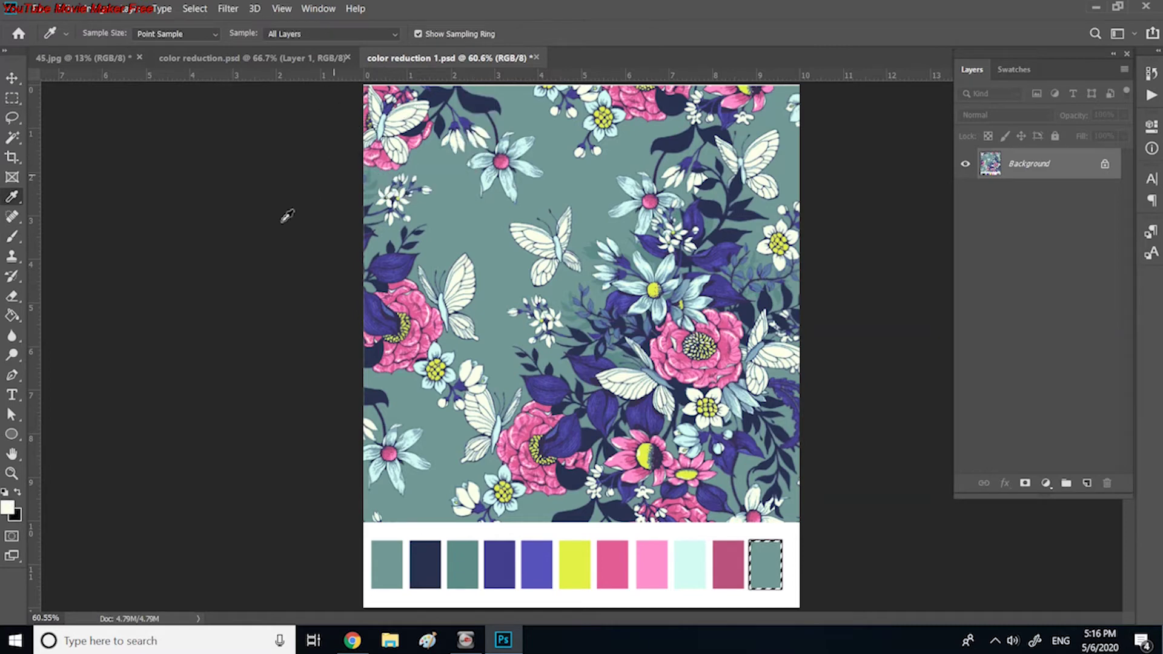
{"action": "left_click", "coordinate": [12, 315]}
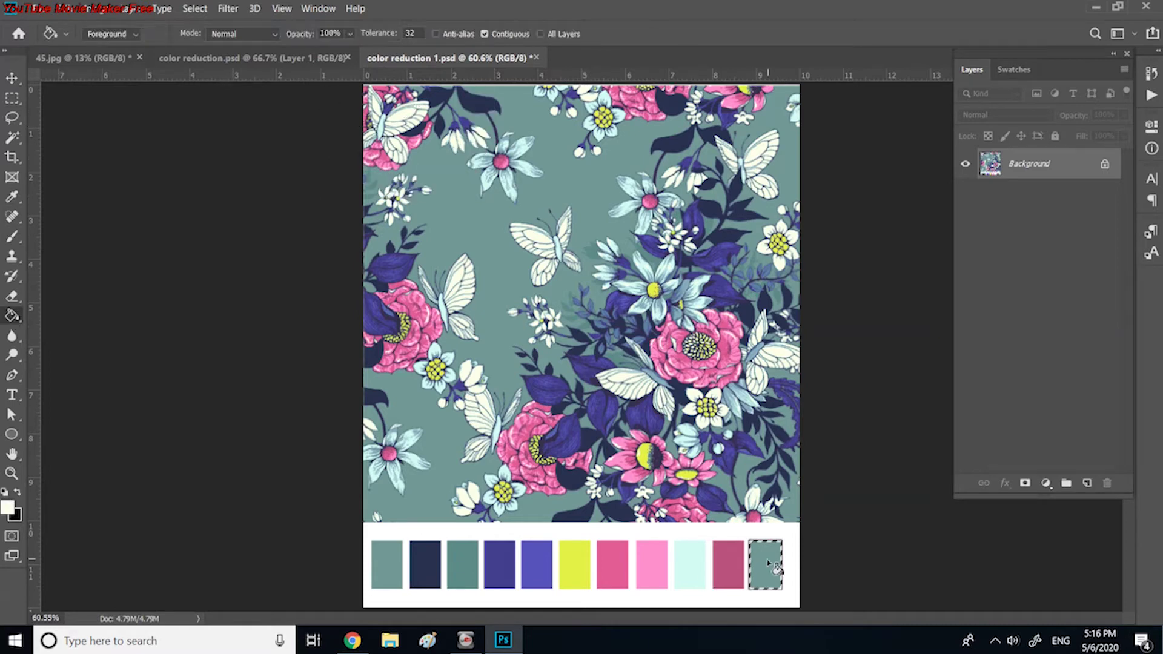
{"action": "left_click", "coordinate": [768, 563]}
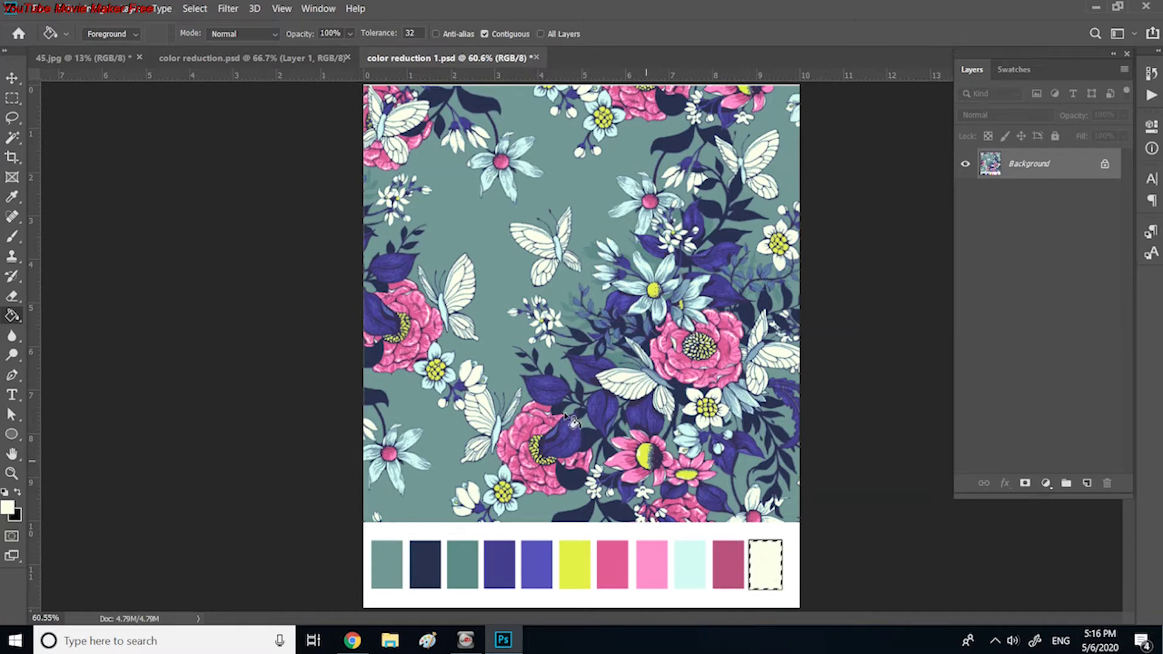
{"action": "left_click", "coordinate": [192, 10]}
{"action": "left_click", "coordinate": [206, 38]}
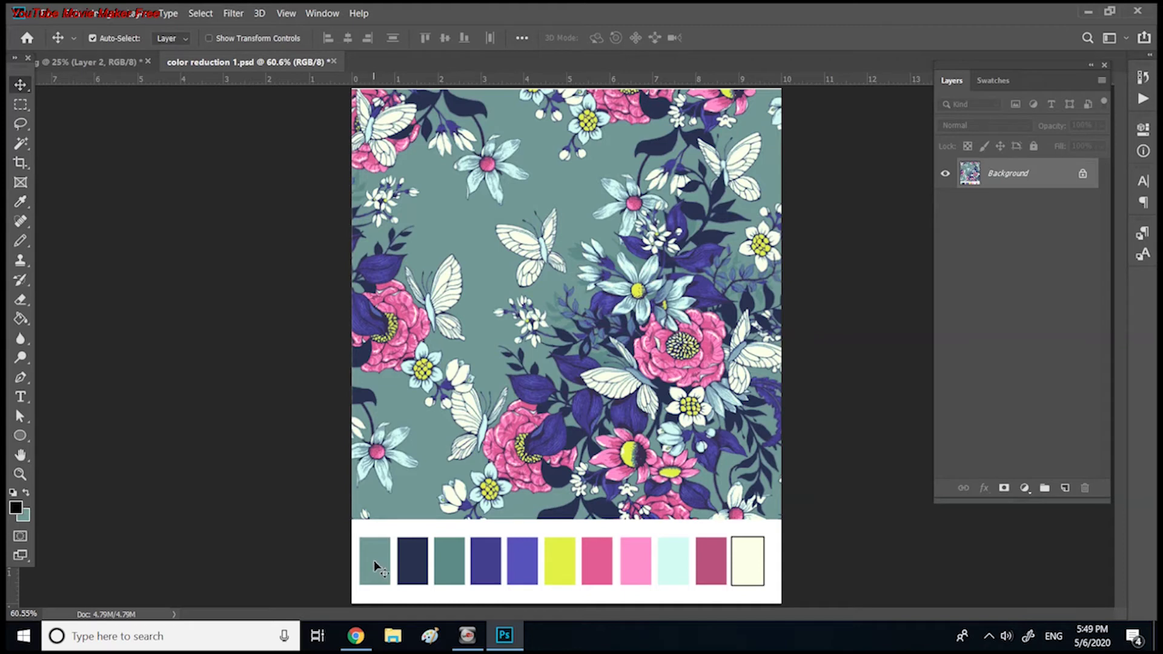
Step: Sample the first swatch's grey-green and copy its hex code 729996
{"action": "left_click", "coordinate": [20, 201]}
{"action": "left_click", "coordinate": [387, 556]}
{"action": "left_click", "coordinate": [17, 510]}
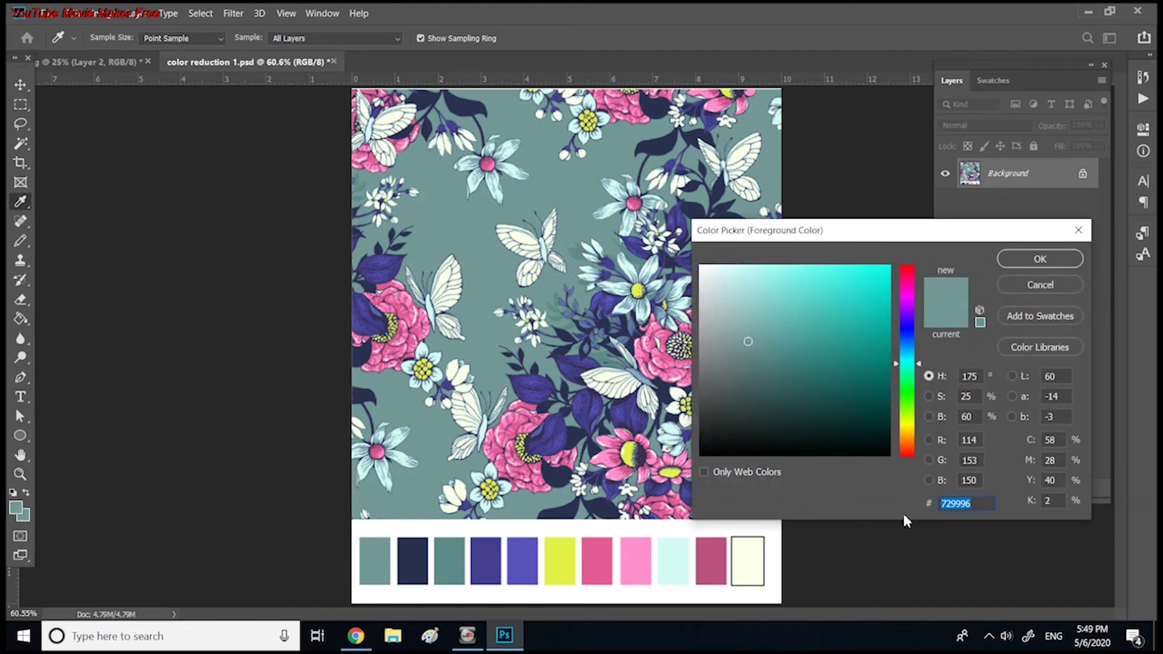
{"action": "left_click", "coordinate": [1029, 266]}
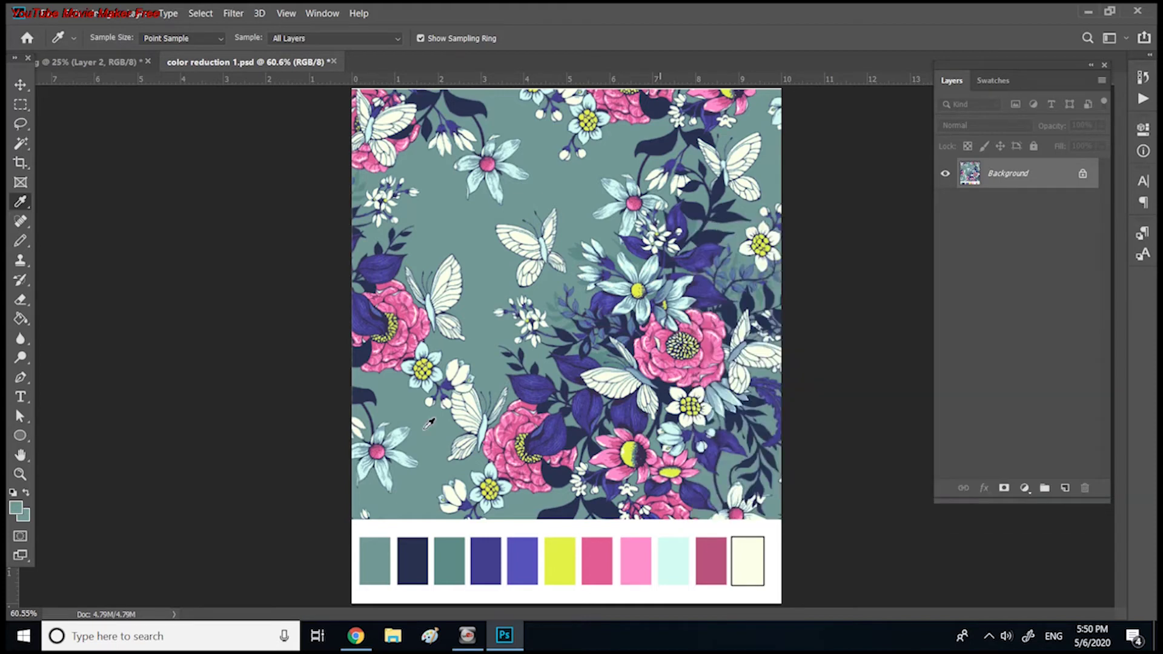
Step: Add a horizontal text label reading 729996 just above the first swatch
{"action": "left_click", "coordinate": [25, 398]}
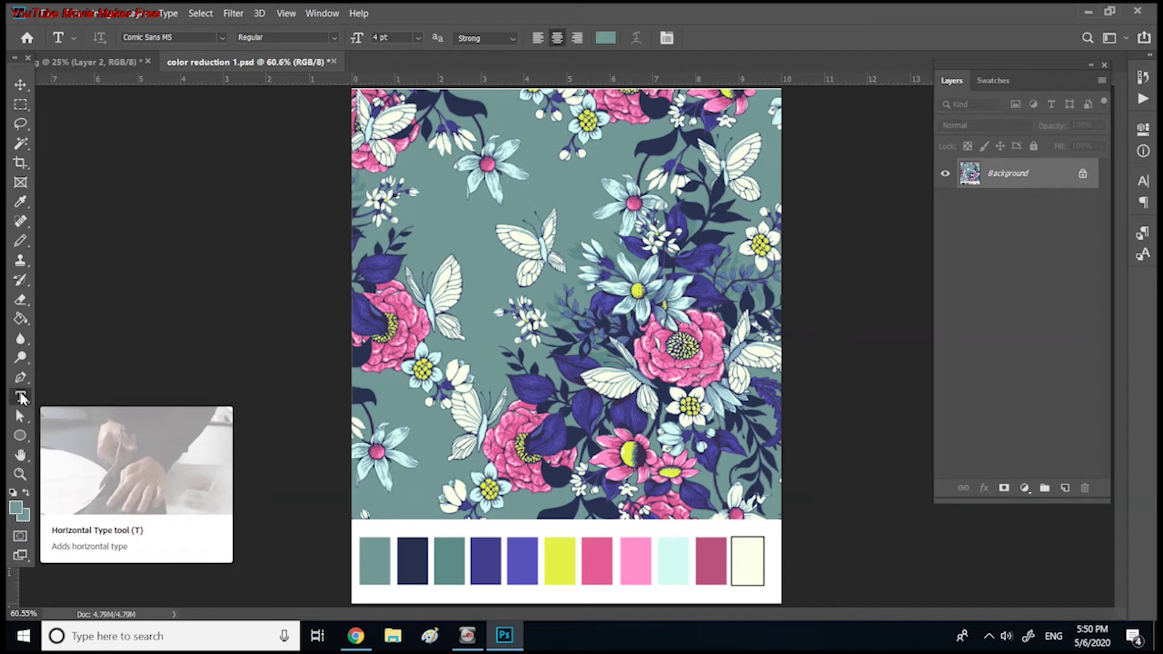
{"action": "left_click", "coordinate": [368, 528]}
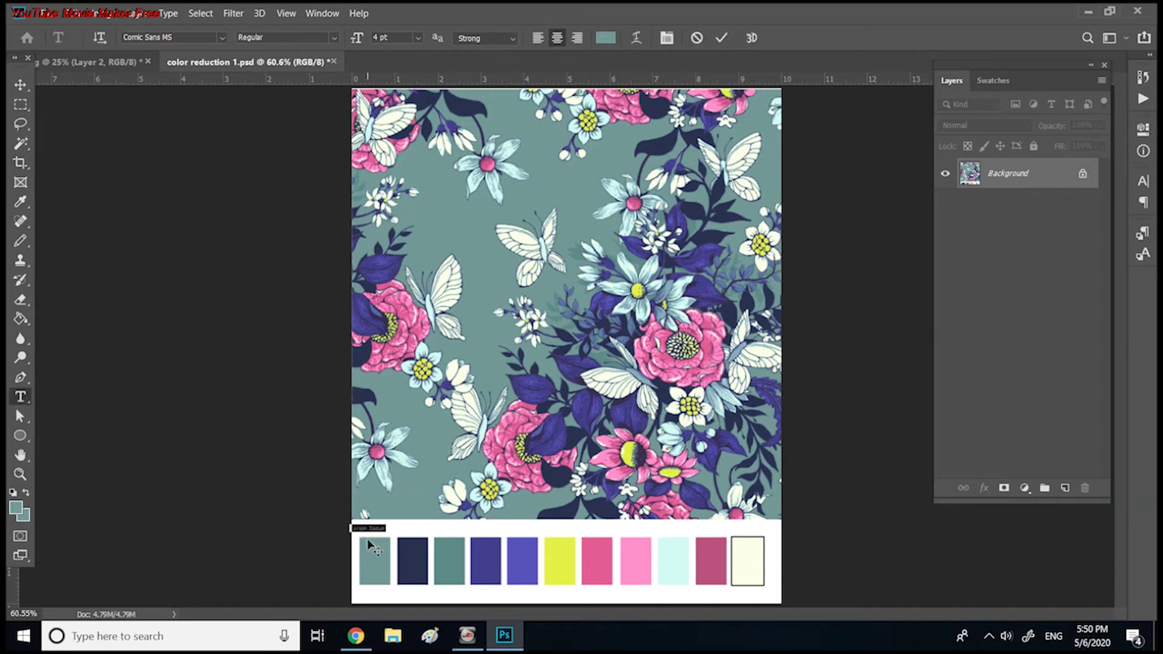
{"action": "key", "text": "ctrl"}
{"action": "type", "text": "729894"}
Step: Change the colour of the hex code label's text to black (000000)
{"action": "left_click_drag", "start_coordinate": [378, 528], "coordinate": [352, 530]}
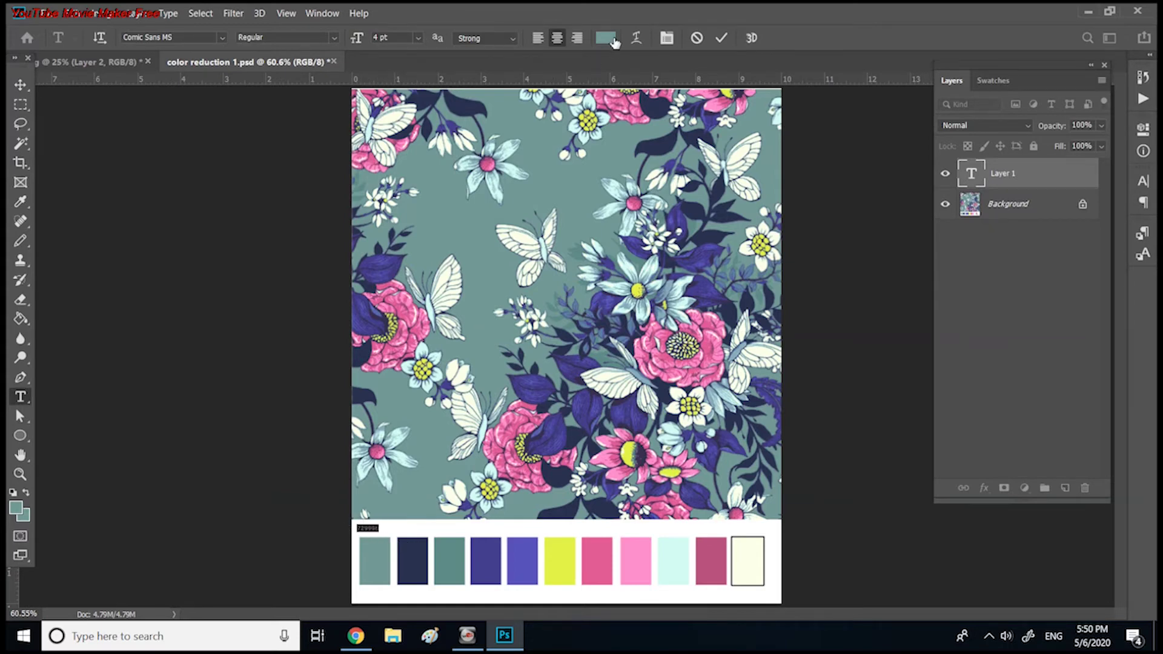
{"action": "left_click", "coordinate": [615, 43]}
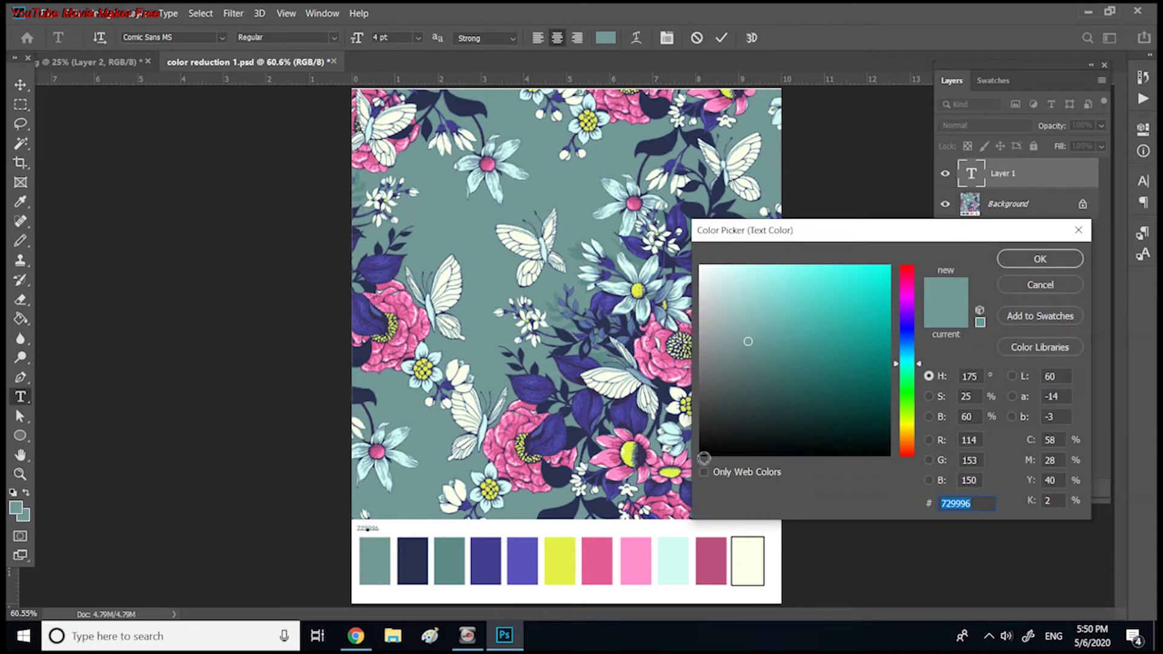
{"action": "left_click", "coordinate": [703, 458]}
{"action": "double_click", "coordinate": [970, 376]}
{"action": "type", "text": "0"}
{"action": "key", "text": "Tab"}
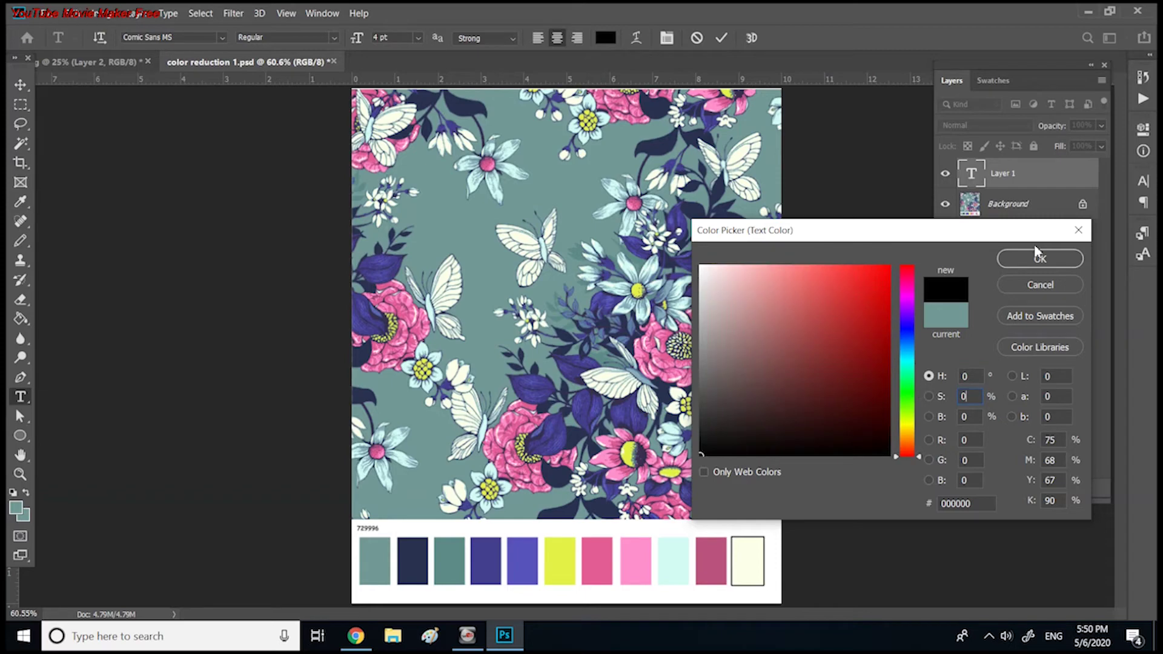
{"action": "left_click", "coordinate": [1013, 265]}
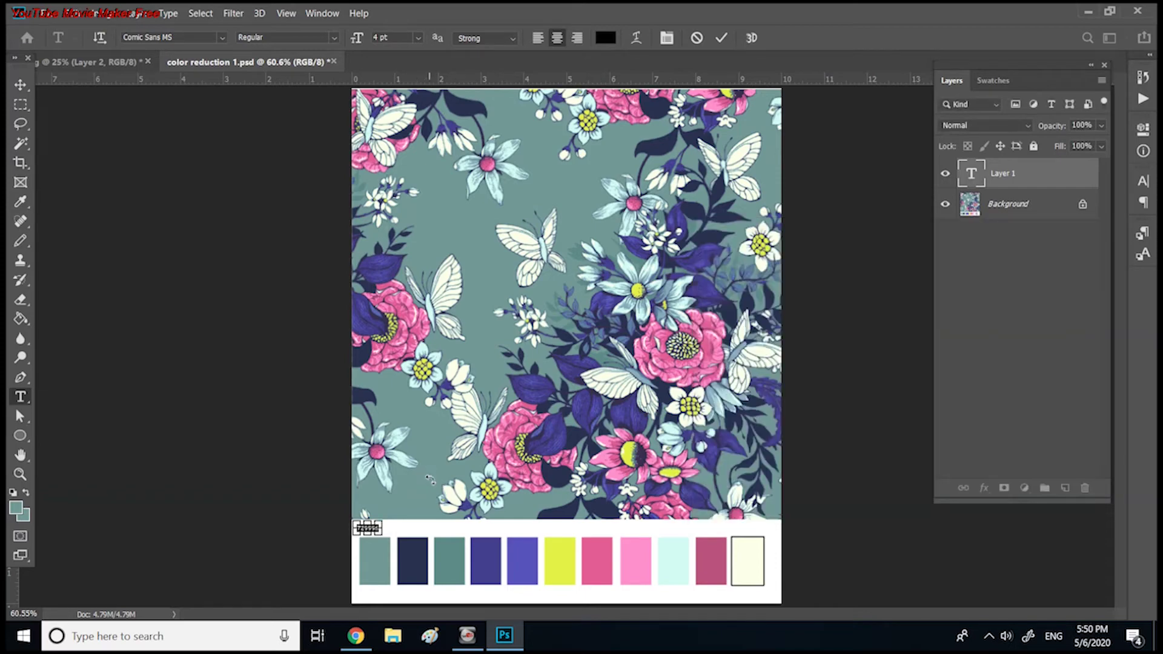
Step: Move the 729996 label onto the upper part of the first swatch and commit the text
{"action": "key", "text": "ctrl+1"}
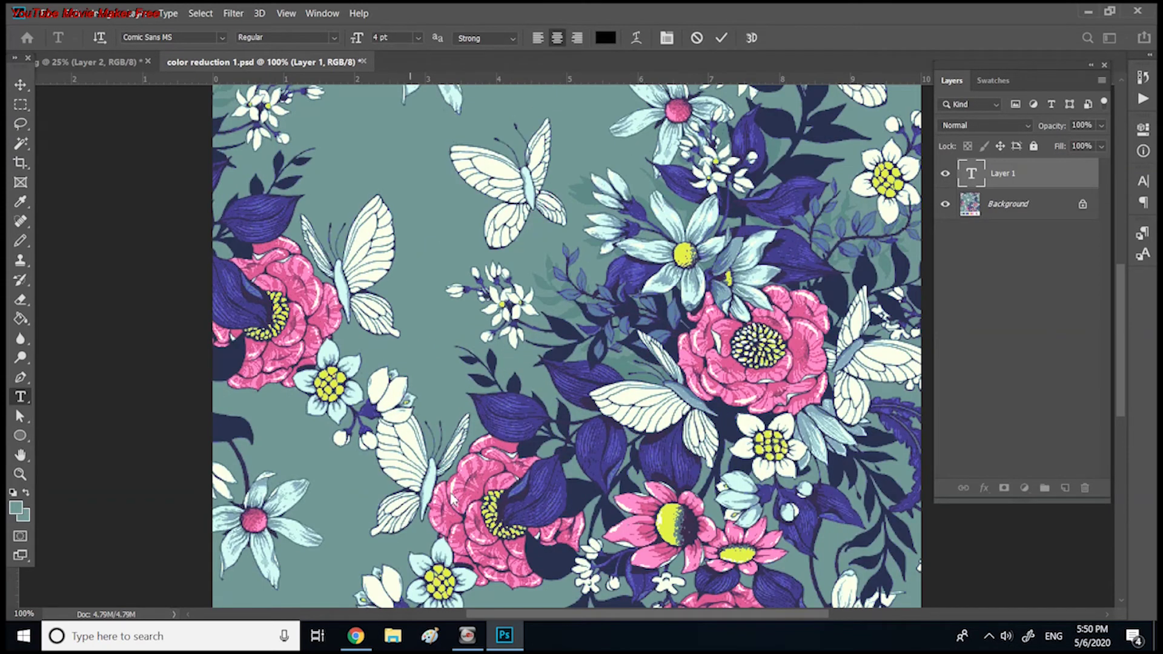
{"action": "scroll", "coordinate": [1112, 370], "scroll_direction": "down", "scroll_amount": 6}
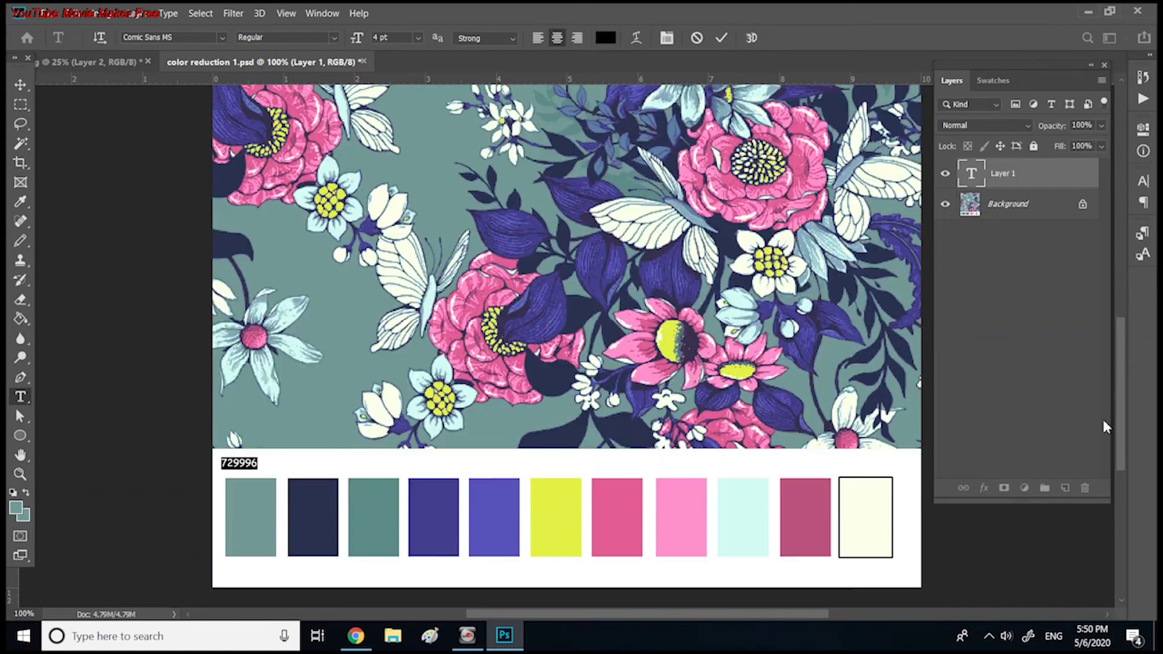
{"action": "left_click_drag", "start_coordinate": [262, 449], "coordinate": [269, 472]}
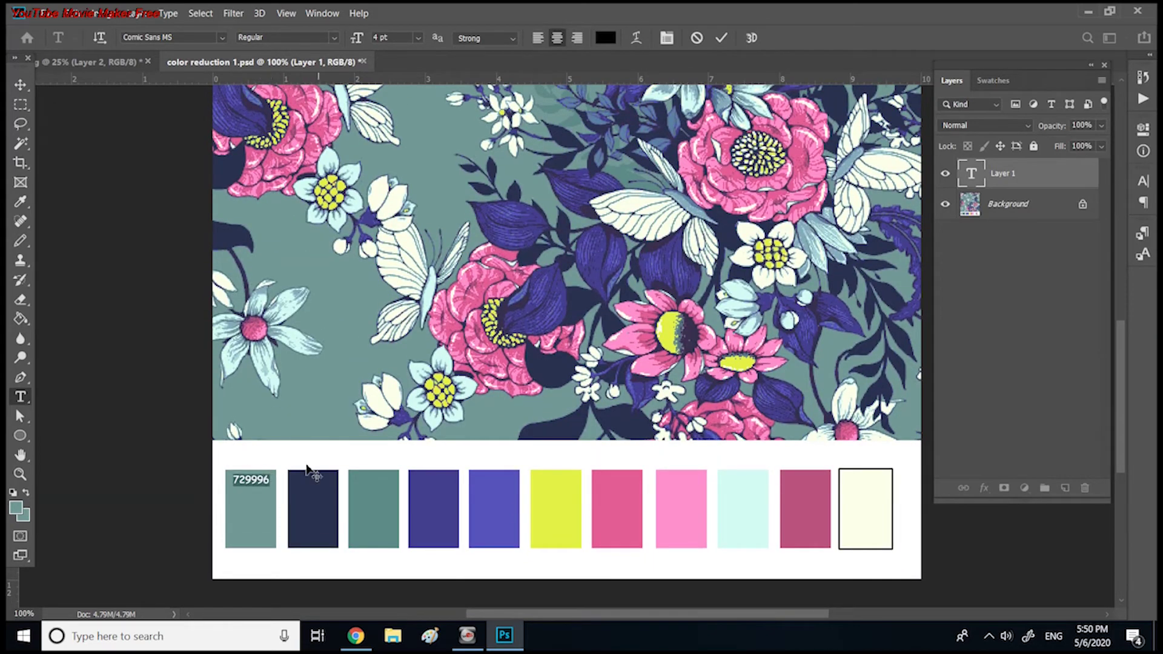
{"action": "left_click", "coordinate": [20, 86]}
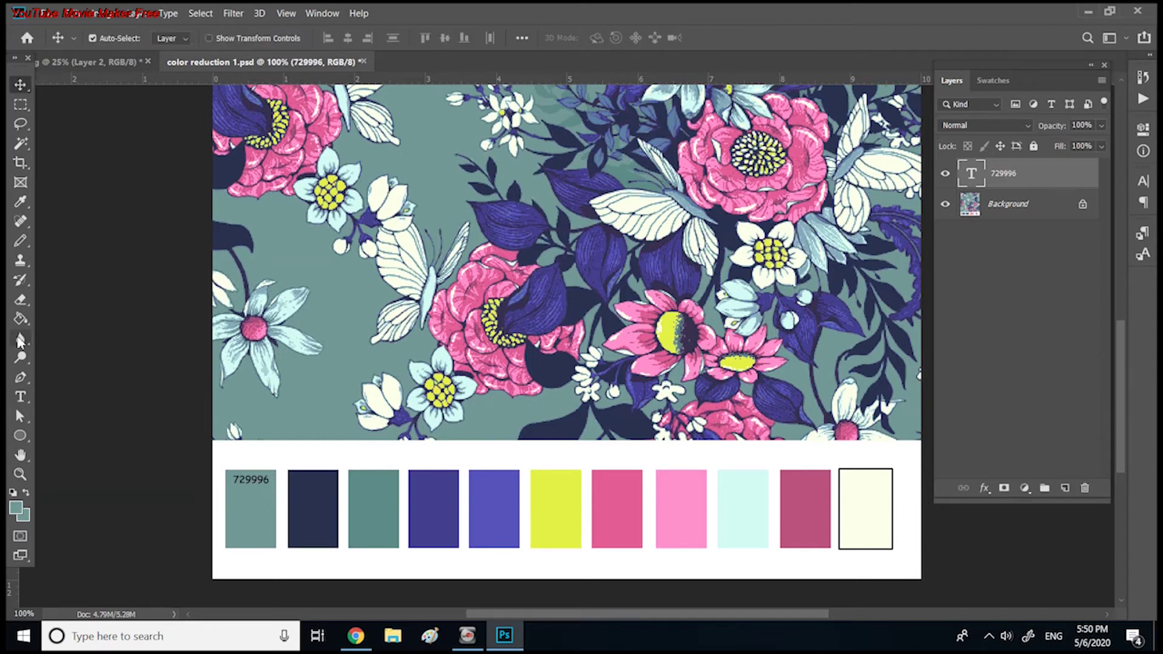
Step: Sample the second swatch's dark navy and copy its hex code 29324f
{"action": "left_click", "coordinate": [22, 205]}
{"action": "left_click", "coordinate": [315, 494]}
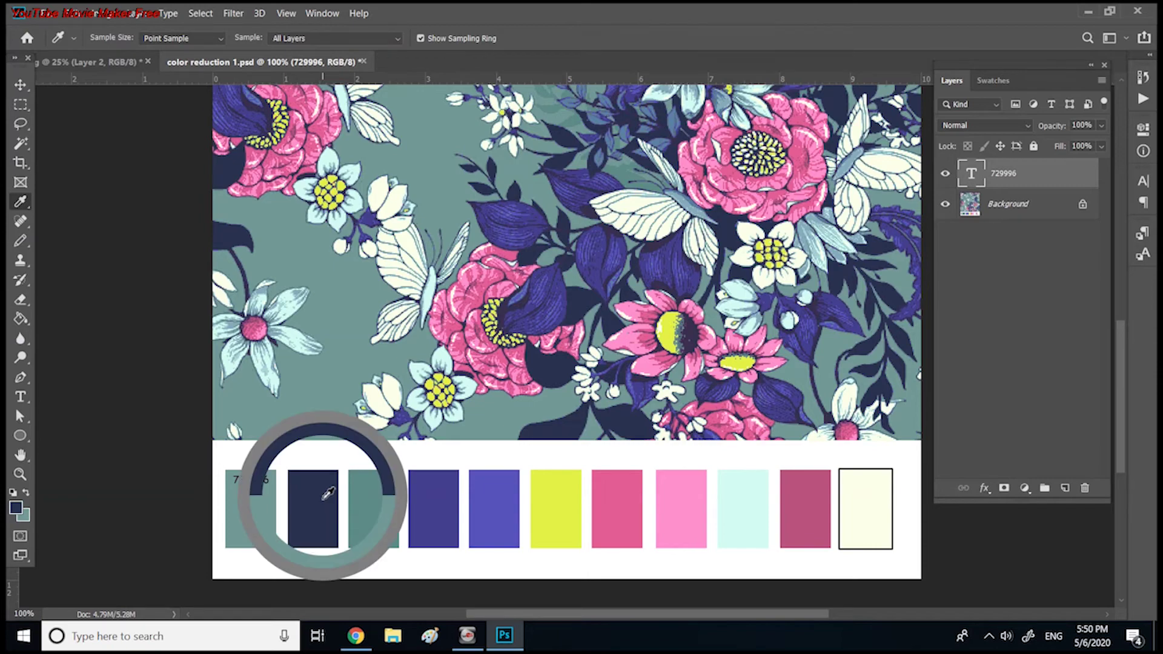
{"action": "left_click", "coordinate": [18, 511]}
{"action": "key", "text": "ctrl+c"}
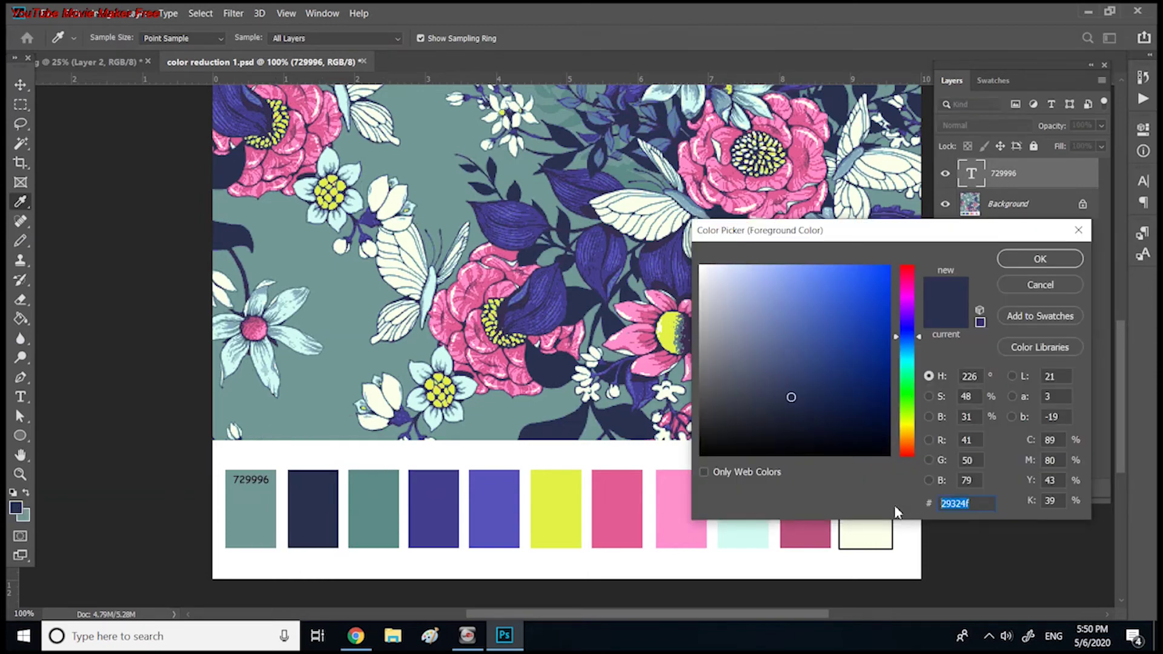
{"action": "left_click", "coordinate": [1031, 261]}
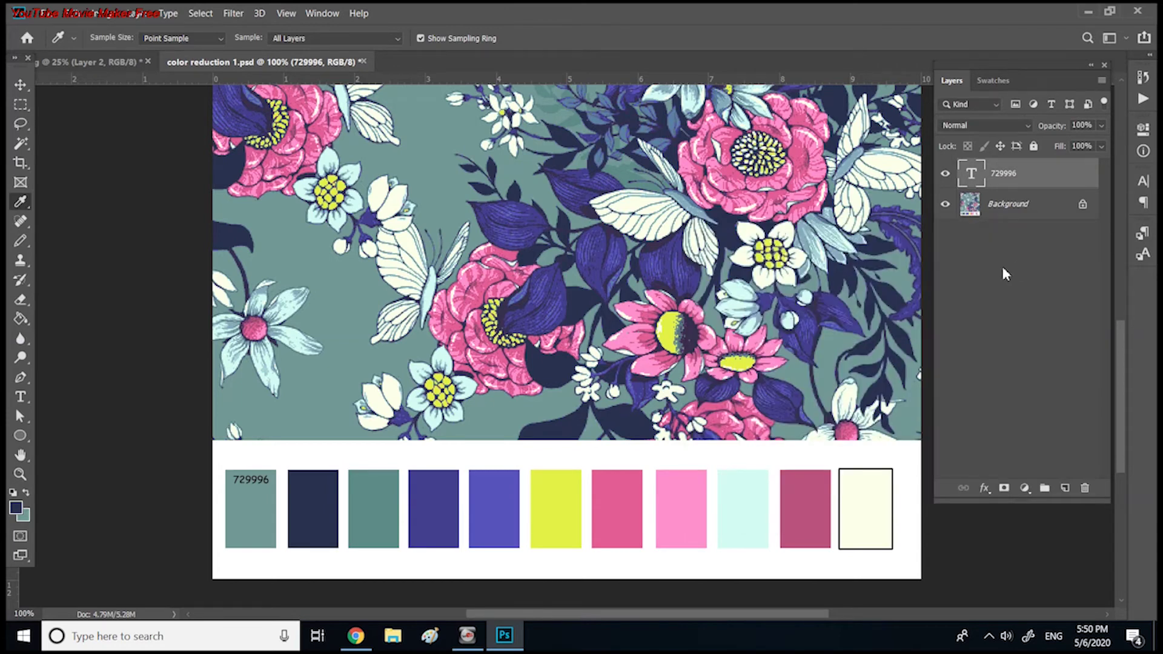
Step: Add the text label 29324f on the upper part of the second, dark navy swatch and commit it
{"action": "left_click", "coordinate": [20, 397]}
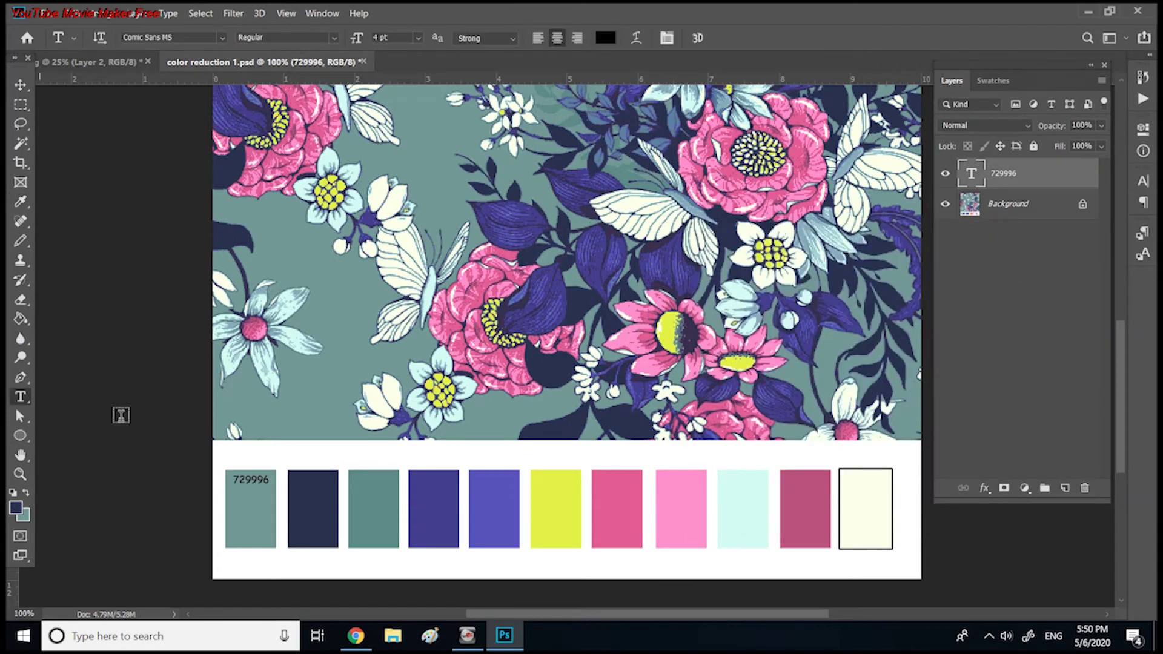
{"action": "left_click", "coordinate": [304, 459]}
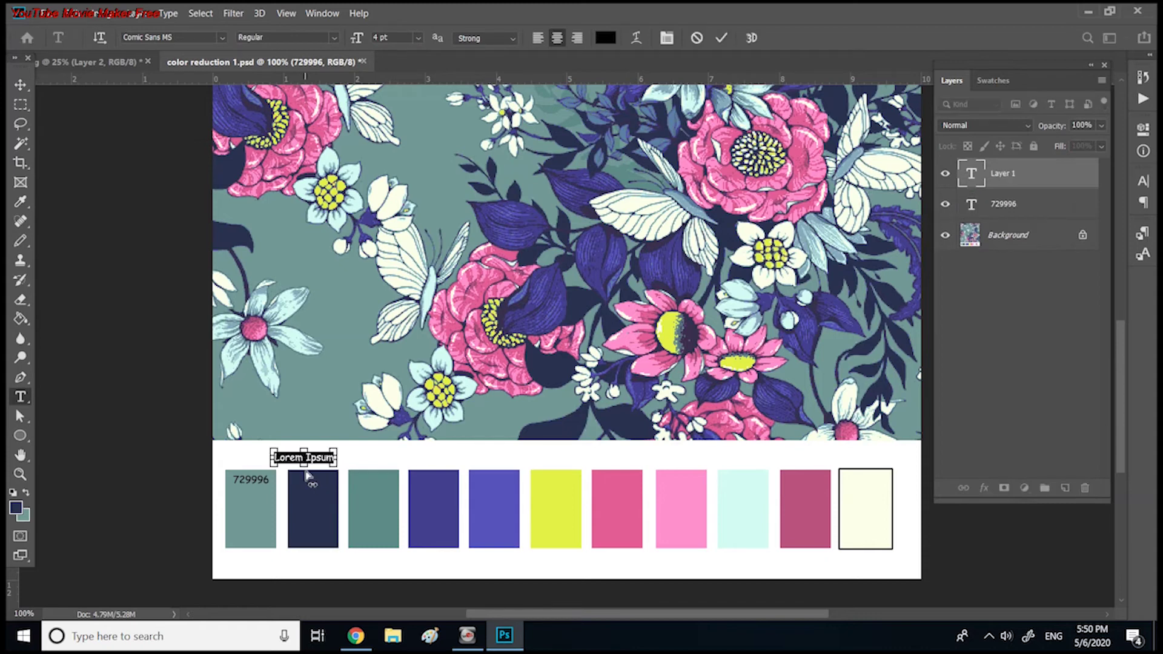
{"action": "key", "text": "ctrl+v"}
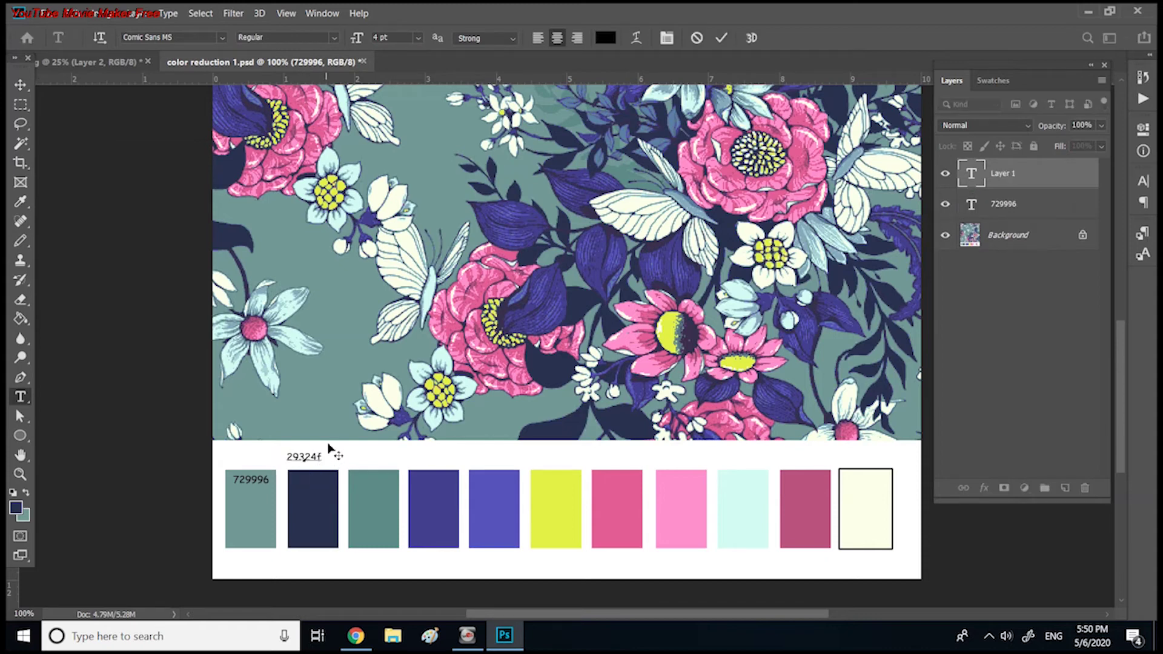
{"action": "left_click_drag", "start_coordinate": [334, 458], "coordinate": [340, 472]}
{"action": "left_click", "coordinate": [21, 85]}
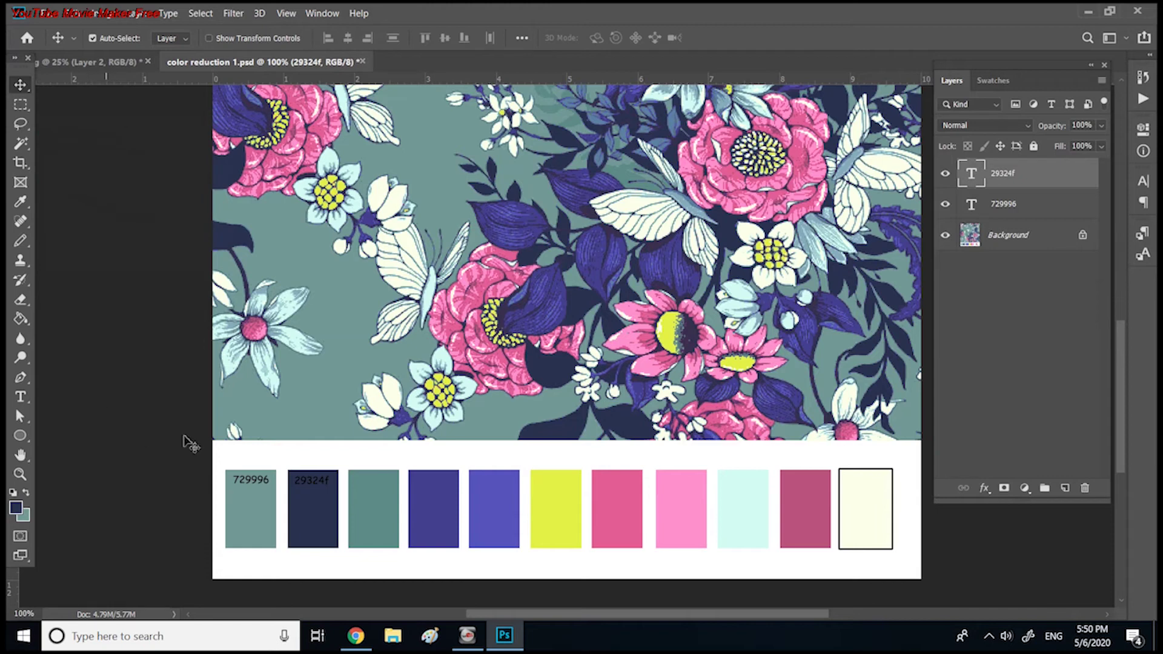
Step: Sample the third swatch's teal and copy its hex code 5d8a87
{"action": "left_click", "coordinate": [18, 204]}
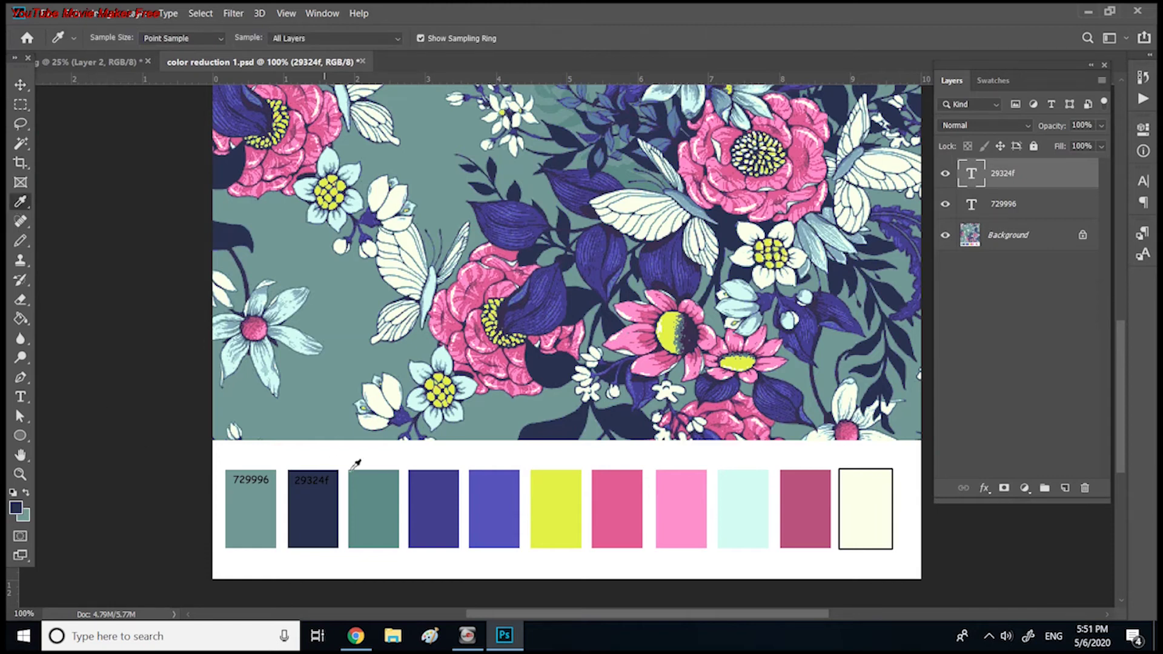
{"action": "left_click", "coordinate": [388, 490]}
{"action": "left_click", "coordinate": [18, 508]}
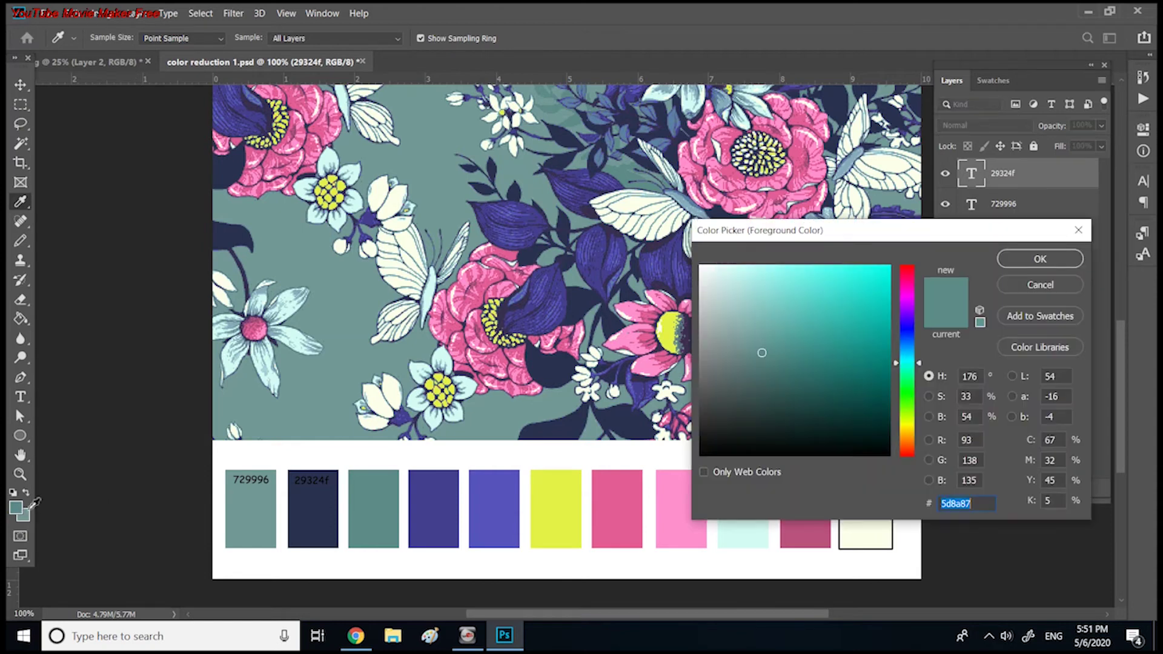
{"action": "left_click_drag", "start_coordinate": [979, 507], "coordinate": [915, 510]}
{"action": "key", "text": "ctrl+c"}
{"action": "left_click", "coordinate": [1024, 263]}
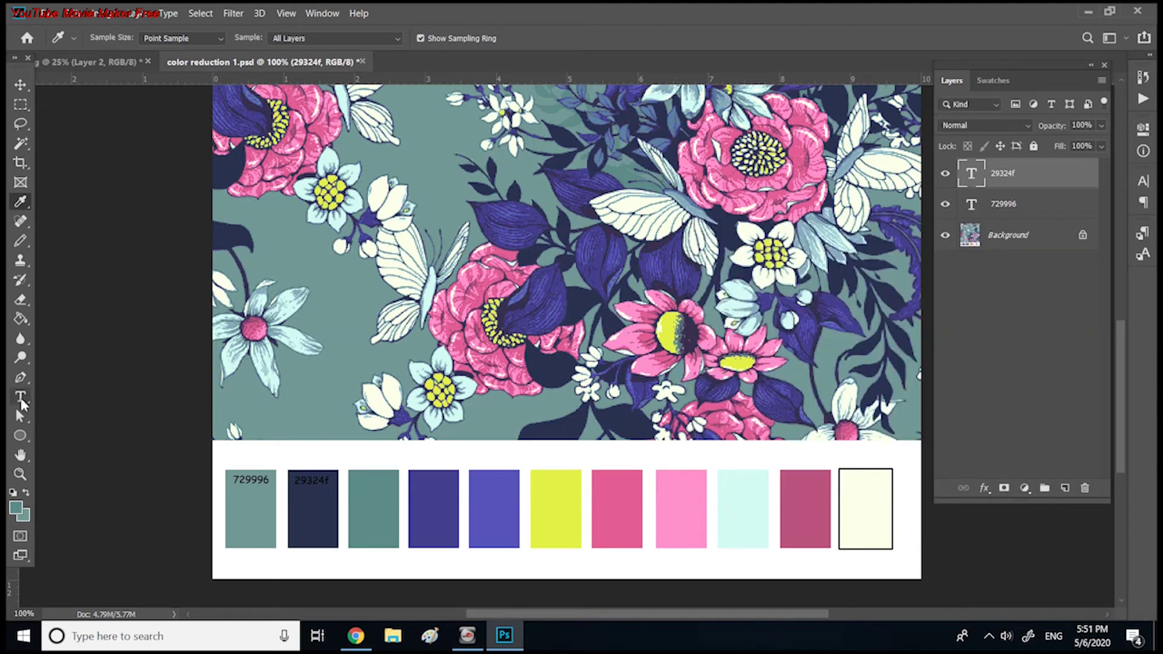
Step: Add the text label 5d8a87 on the upper part of the third, teal swatch and commit it
{"action": "left_click", "coordinate": [21, 400]}
{"action": "left_click", "coordinate": [364, 466]}
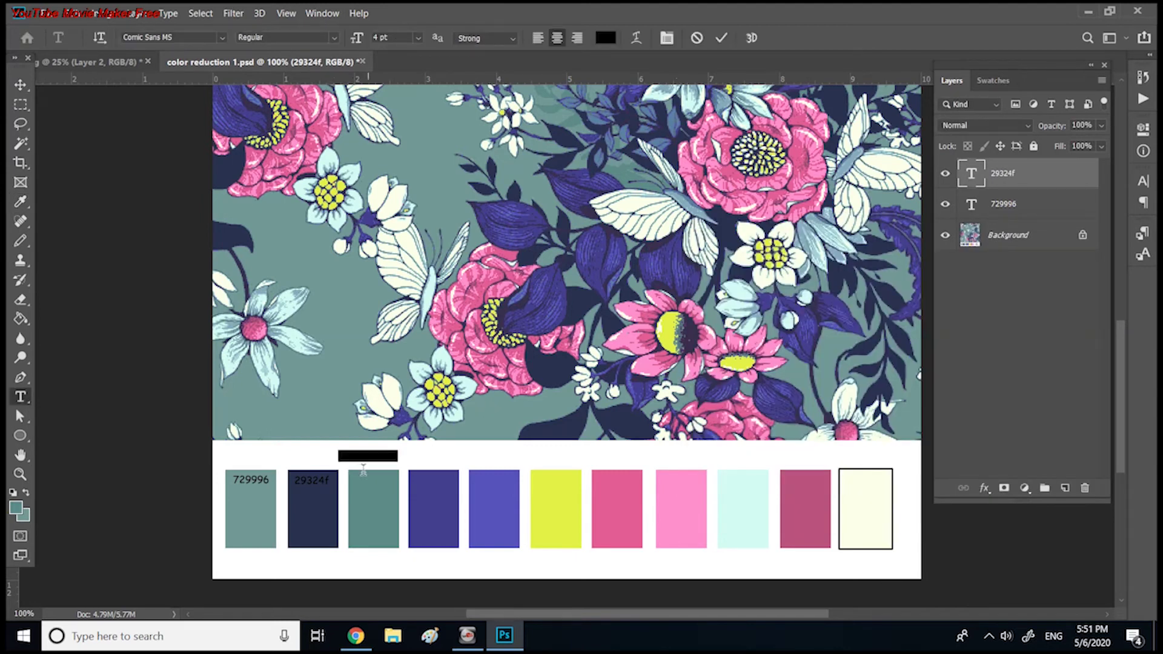
{"action": "key", "text": "ctrl+v"}
{"action": "left_click_drag", "start_coordinate": [391, 451], "coordinate": [397, 474]}
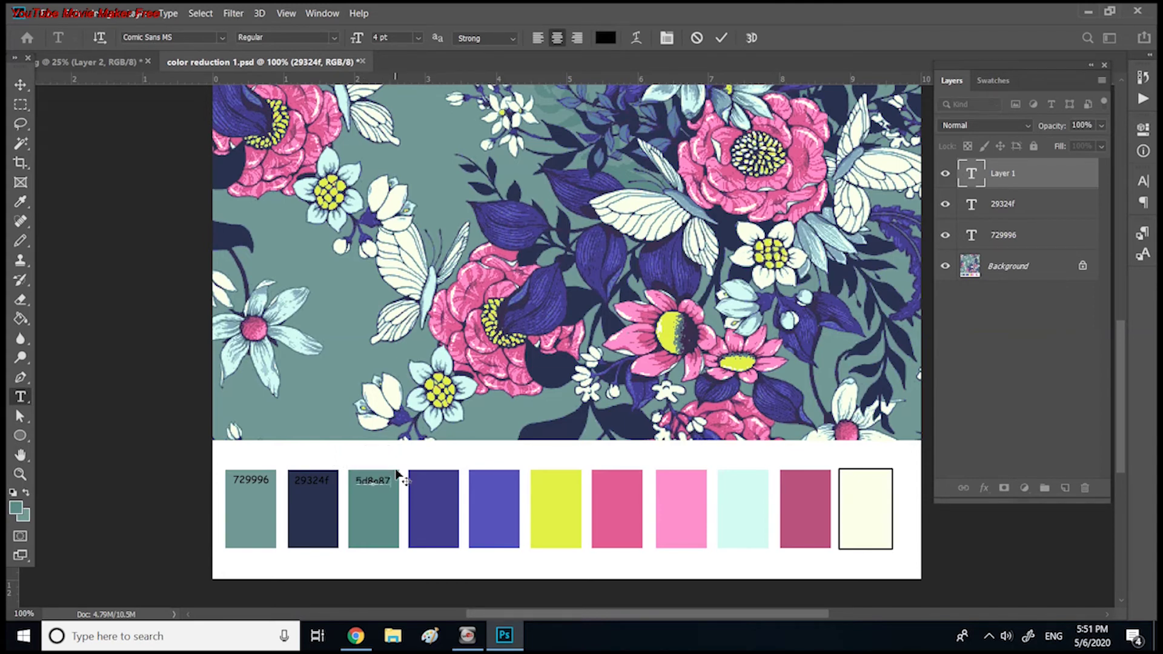
{"action": "left_click", "coordinate": [20, 86]}
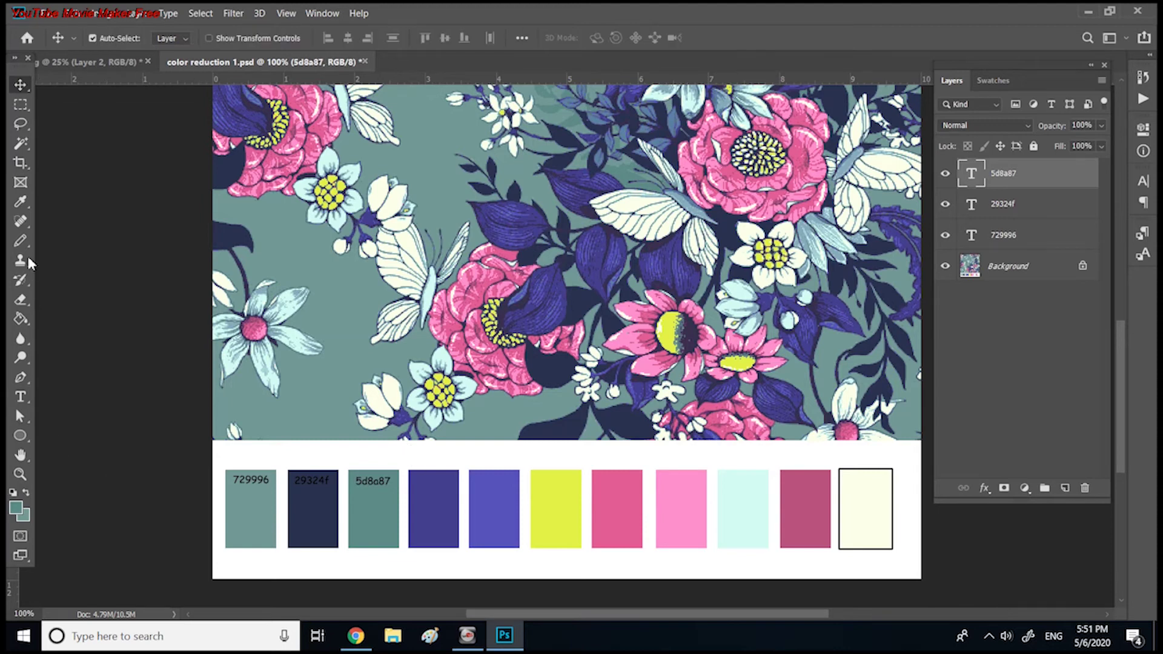
Step: Sample the fourth swatch's dark violet-blue and copy its hex code 443f8f
{"action": "left_click", "coordinate": [23, 200]}
{"action": "left_click", "coordinate": [442, 483]}
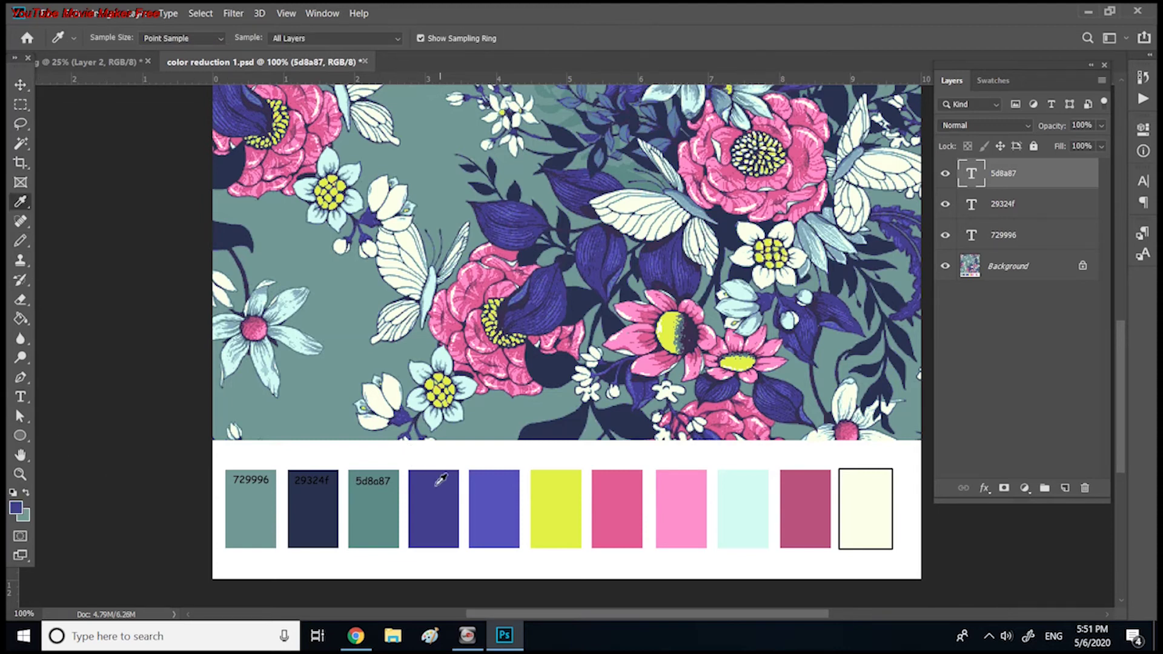
{"action": "left_click", "coordinate": [17, 508]}
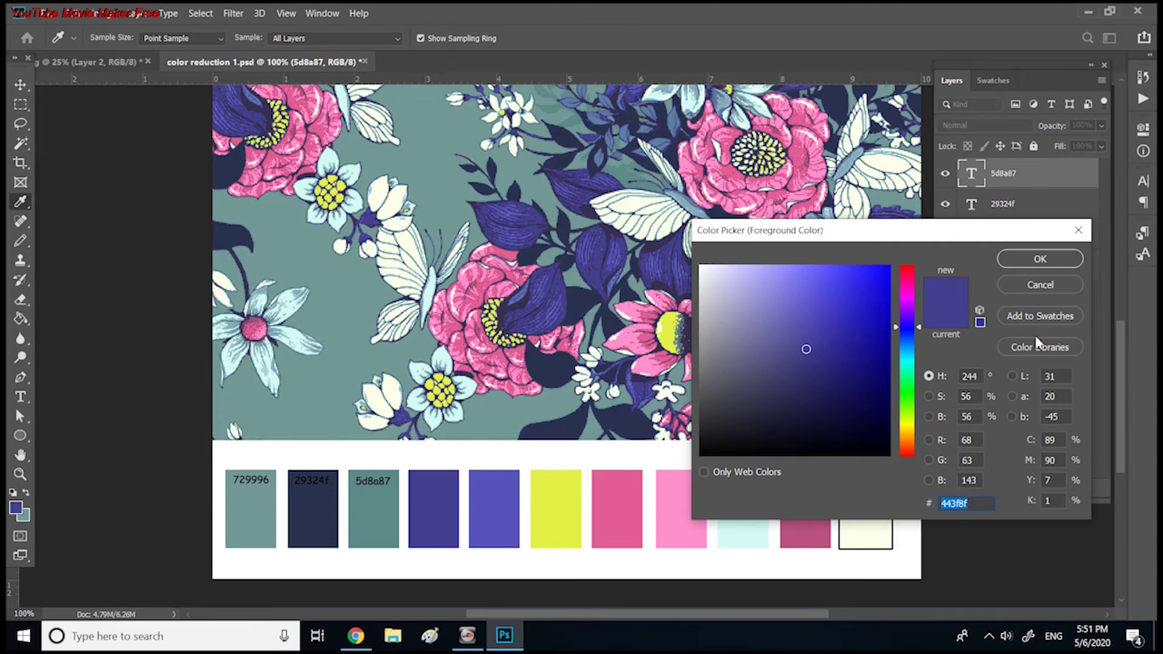
{"action": "left_click", "coordinate": [1040, 259]}
Step: Add the text label 443f8f on the upper part of the fourth swatch and commit it
{"action": "left_click", "coordinate": [20, 396]}
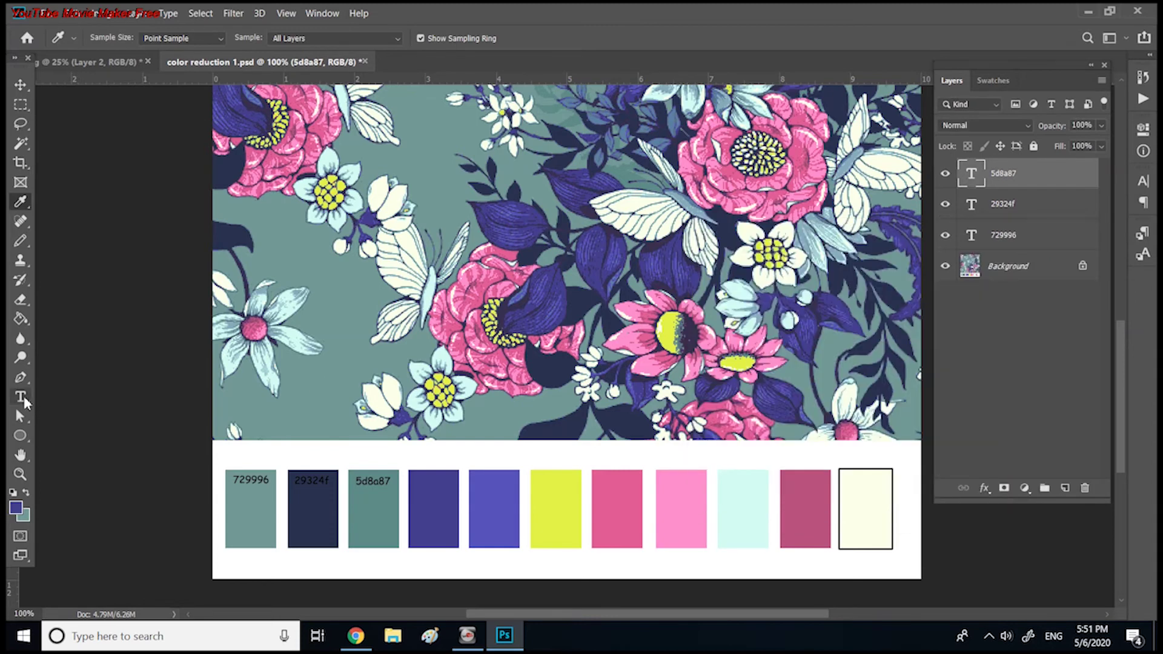
{"action": "left_click", "coordinate": [433, 457]}
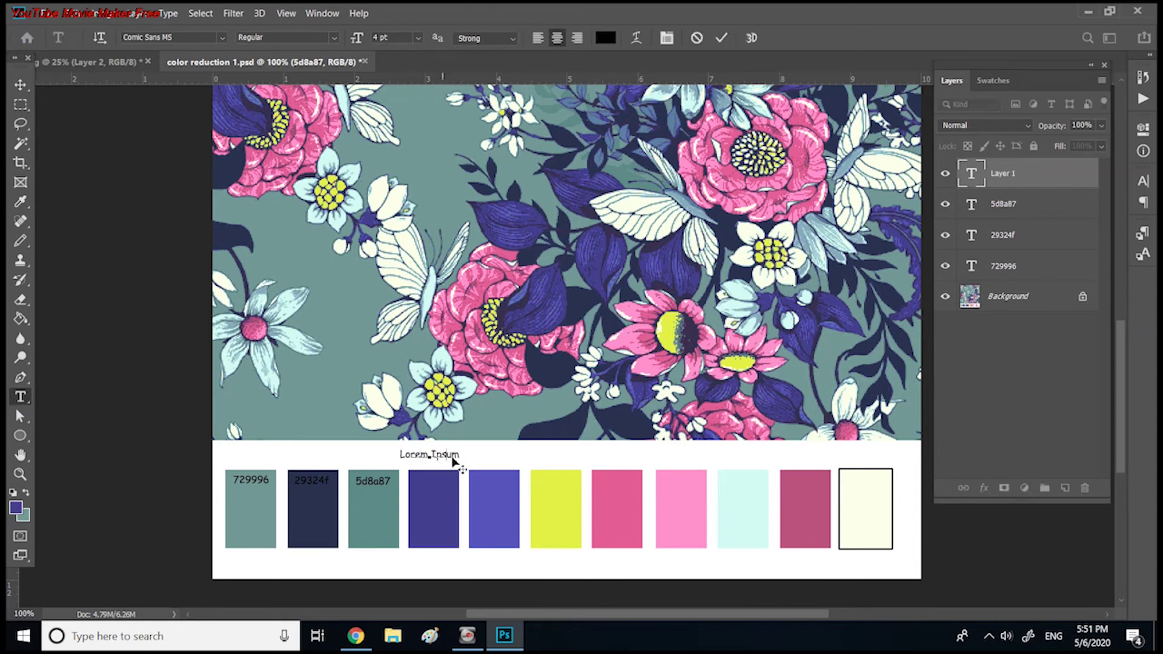
{"action": "type", "text": "443f8f"}
{"action": "left_click_drag", "start_coordinate": [460, 449], "coordinate": [465, 473]}
{"action": "left_click", "coordinate": [18, 86]}
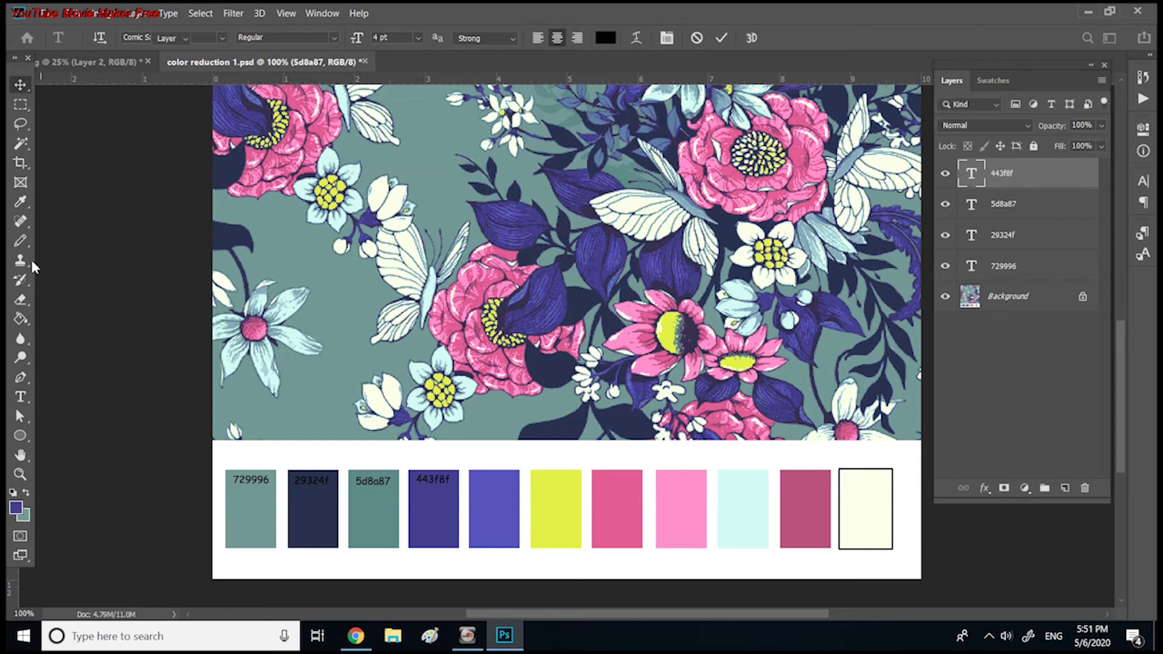
Step: Sample the fifth swatch's lighter violet-blue and copy its hex code 5754bb
{"action": "left_click", "coordinate": [24, 200]}
{"action": "left_click", "coordinate": [493, 475]}
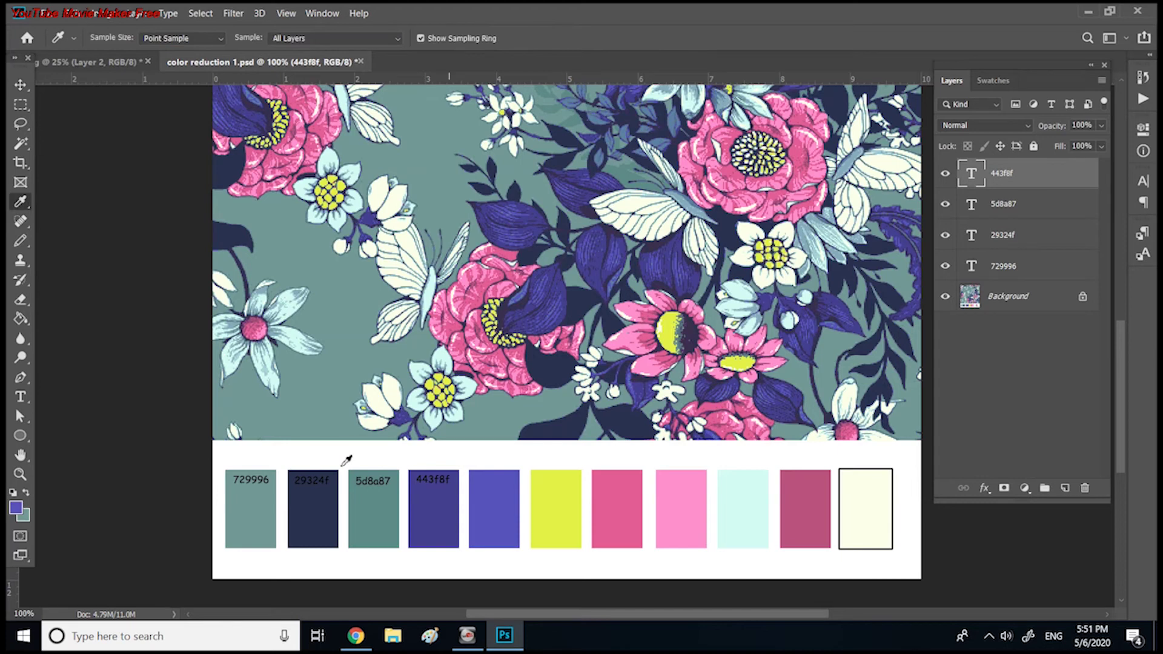
{"action": "left_click", "coordinate": [17, 509]}
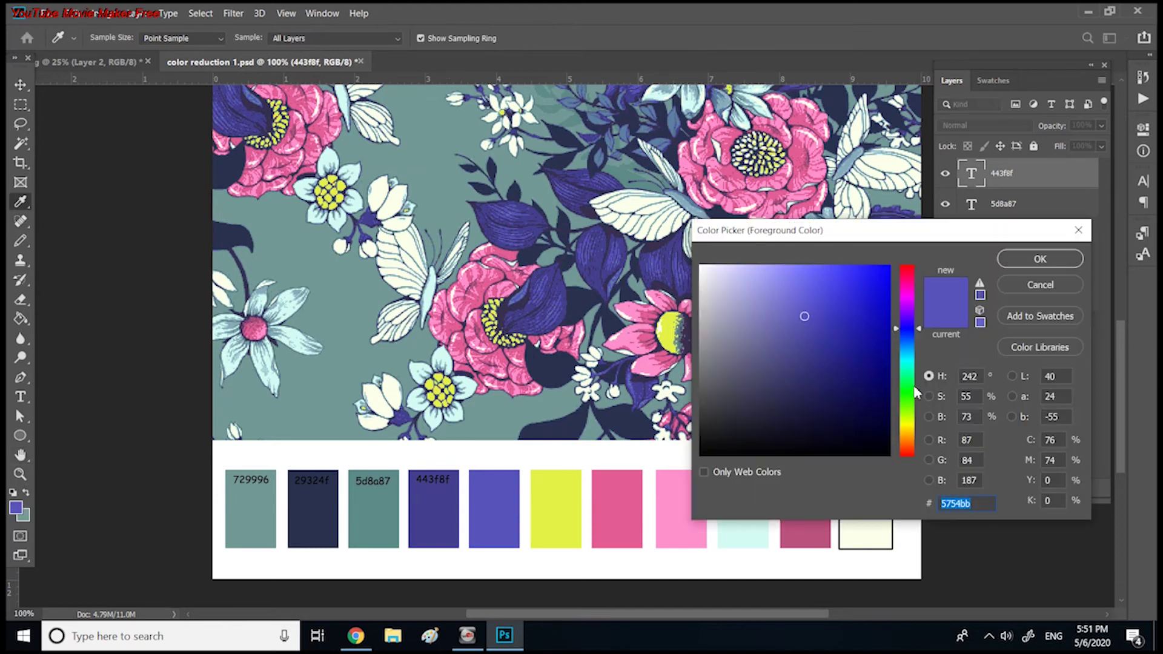
{"action": "type", "text": "443f8f"}
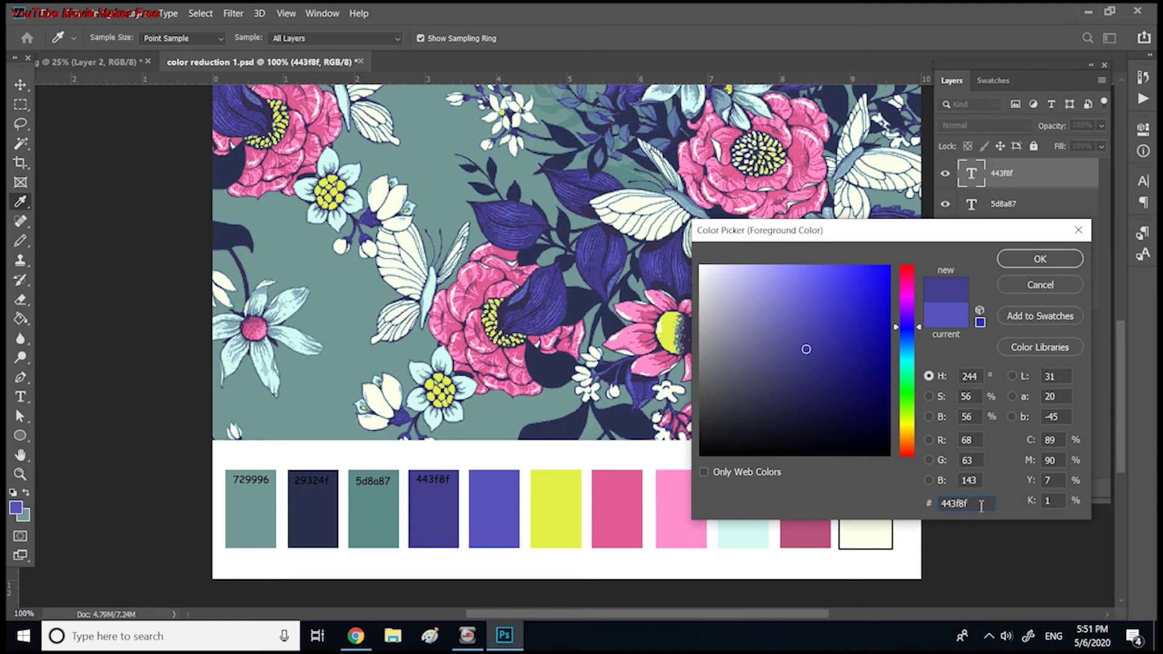
{"action": "key", "text": "ctrl+z"}
{"action": "key", "text": "ctrl+c"}
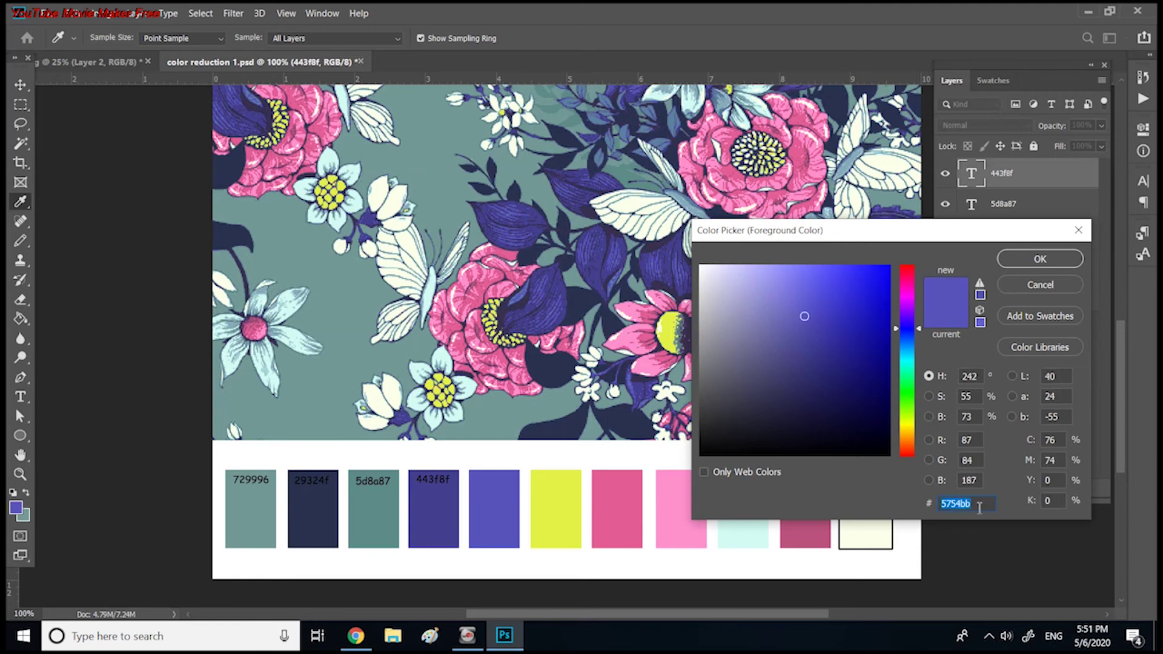
{"action": "left_click", "coordinate": [1040, 258]}
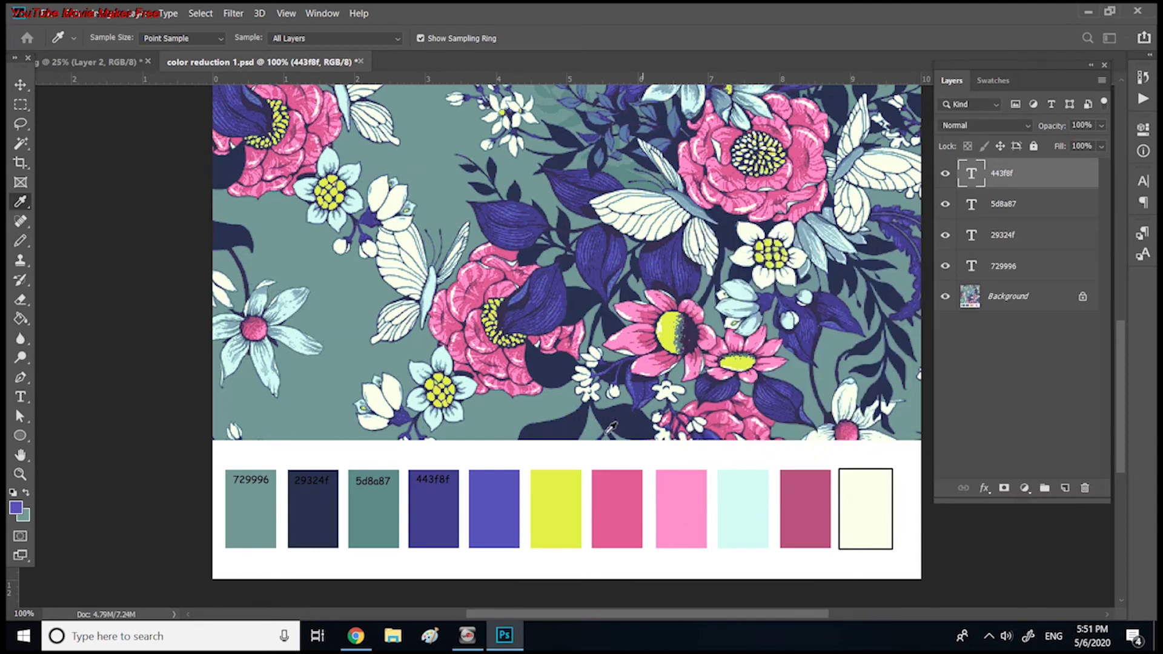
Step: Add the text label 5754bb on the upper part of the fifth swatch and commit it
{"action": "left_click", "coordinate": [20, 396]}
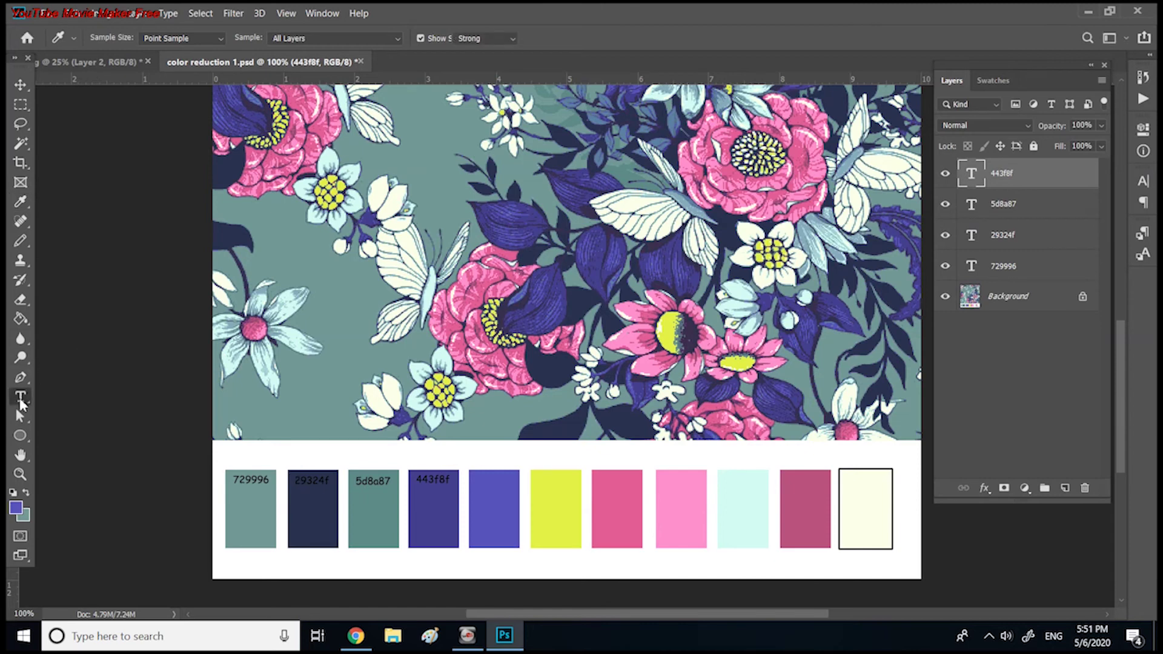
{"action": "left_click", "coordinate": [477, 462]}
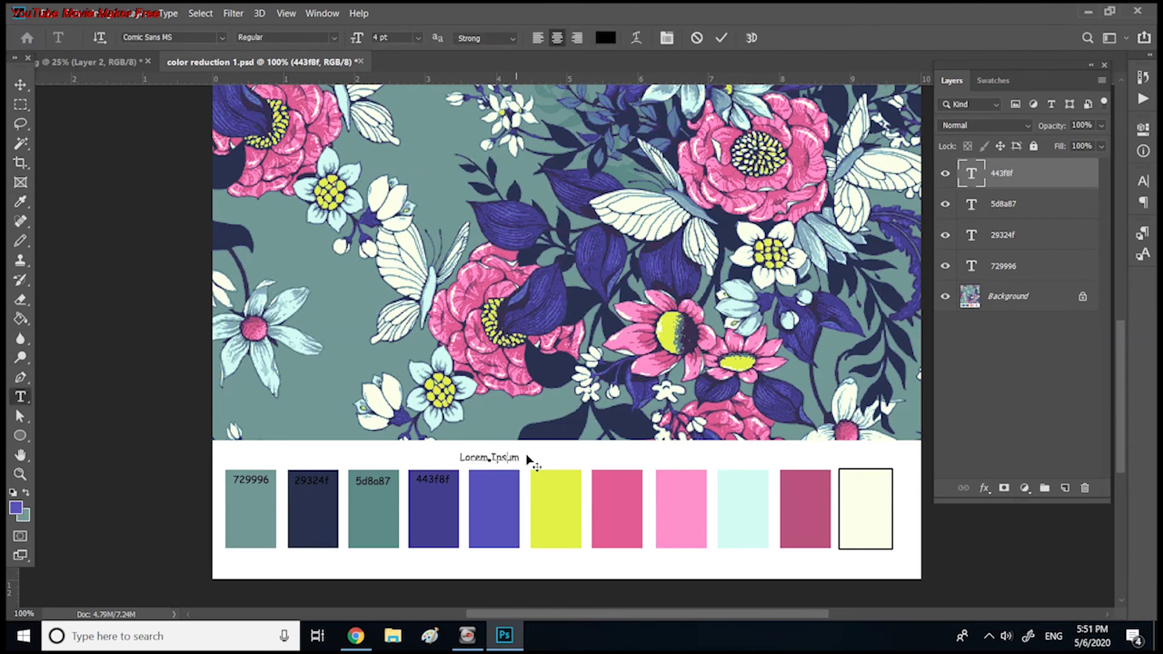
{"action": "key", "text": "ctrl+v"}
{"action": "left_click_drag", "start_coordinate": [521, 457], "coordinate": [526, 481]}
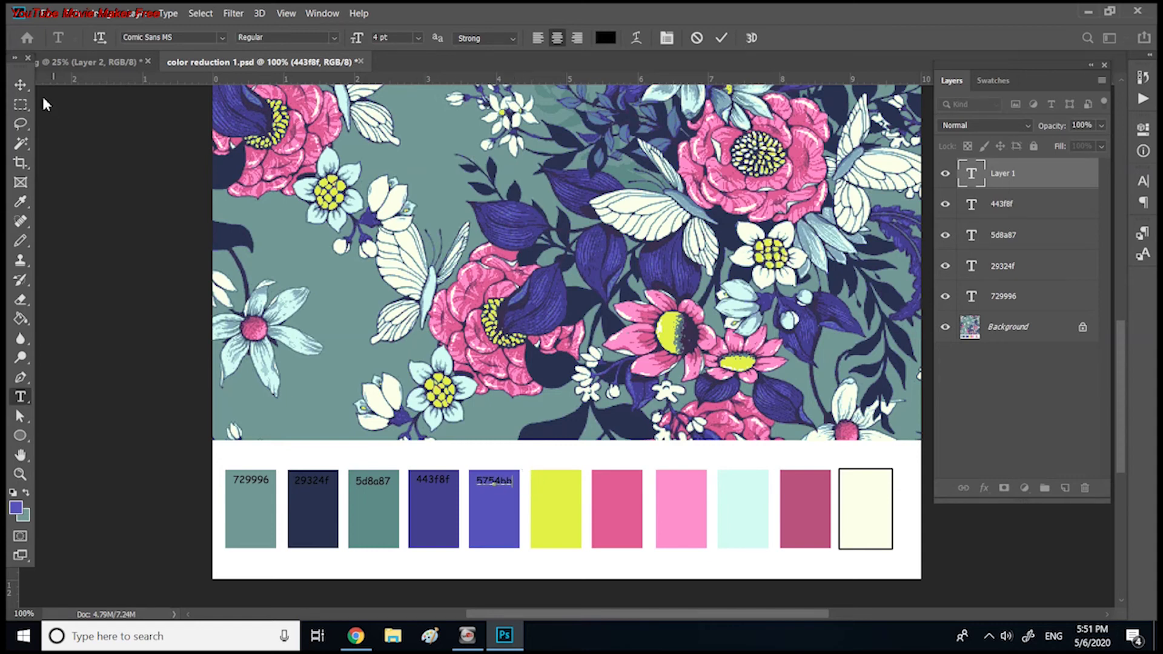
{"action": "left_click", "coordinate": [20, 85]}
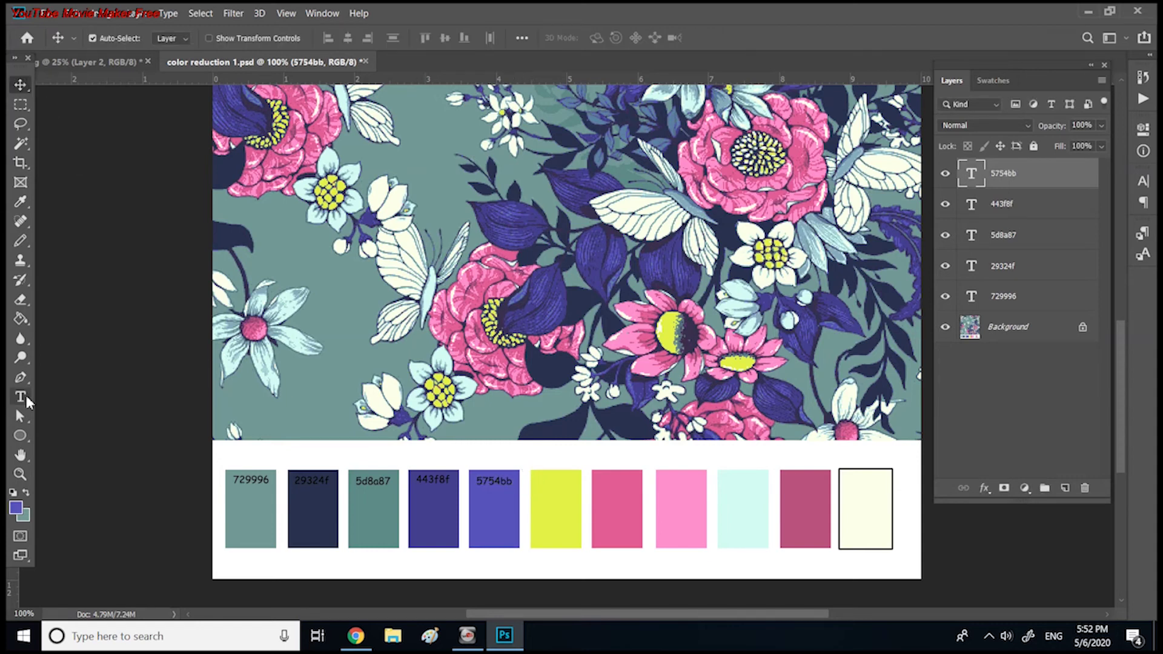
Step: Sample the sixth swatch's yellow and copy its hex code e3f146
{"action": "left_click", "coordinate": [21, 202]}
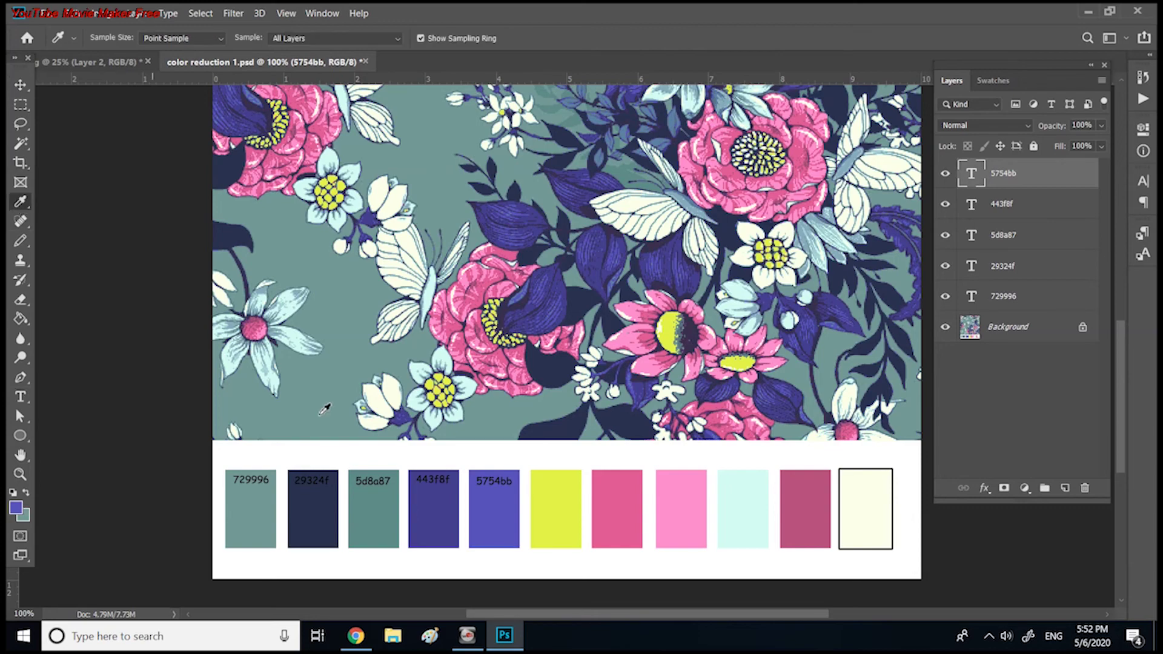
{"action": "left_click", "coordinate": [560, 486]}
{"action": "left_click", "coordinate": [15, 507]}
{"action": "key", "text": "ctrl+c"}
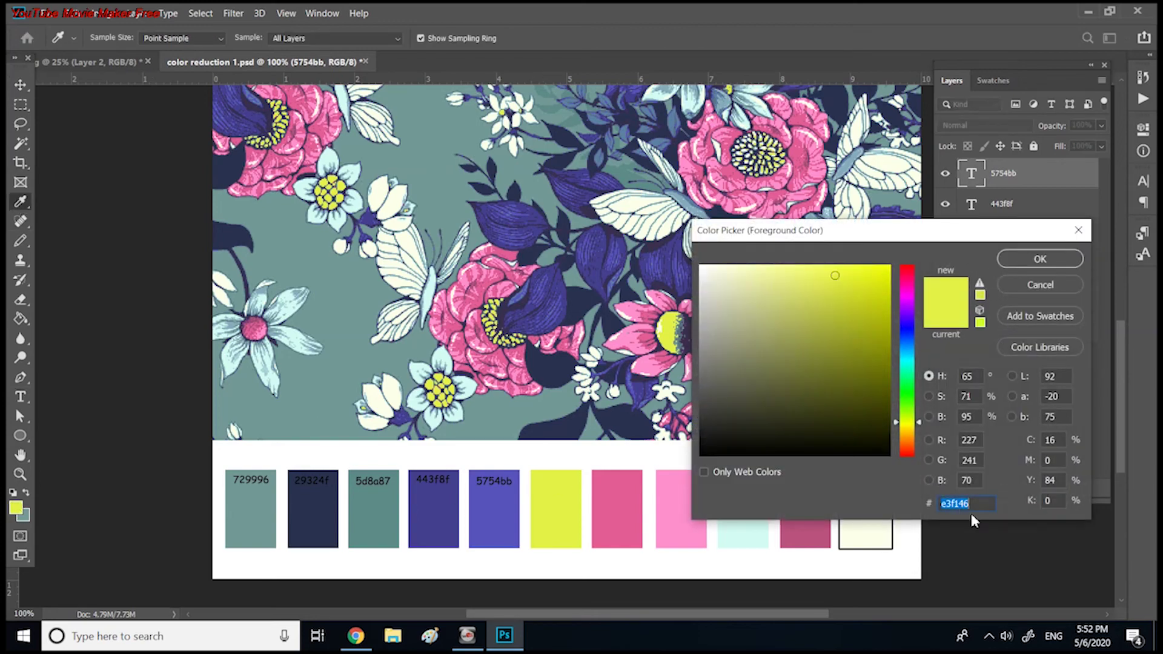
{"action": "left_click", "coordinate": [1028, 266]}
Step: Add the text label e3f146 on the upper part of the yellow swatch and commit it
{"action": "left_click", "coordinate": [20, 396]}
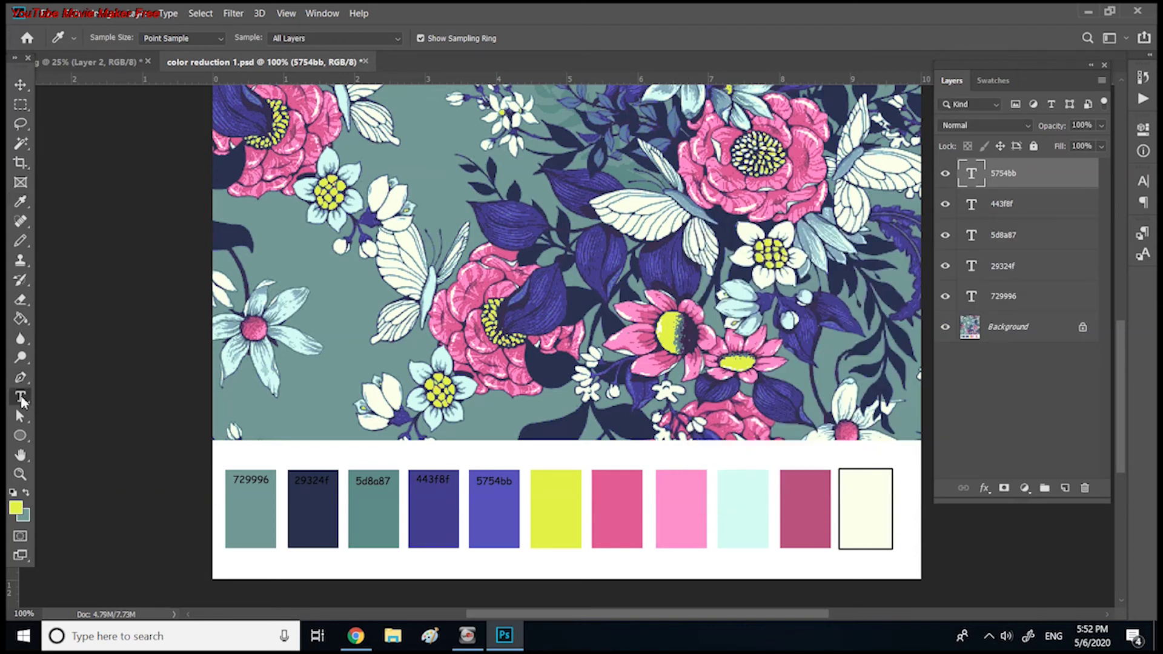
{"action": "left_click", "coordinate": [551, 461]}
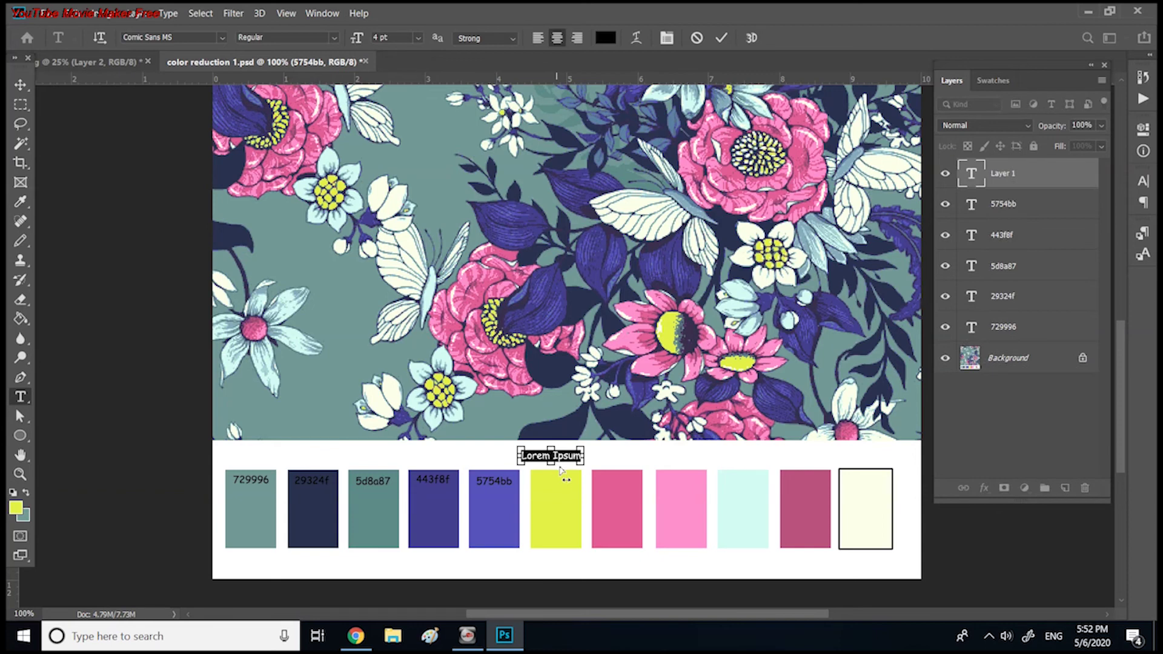
{"action": "key", "text": "ctrl+v"}
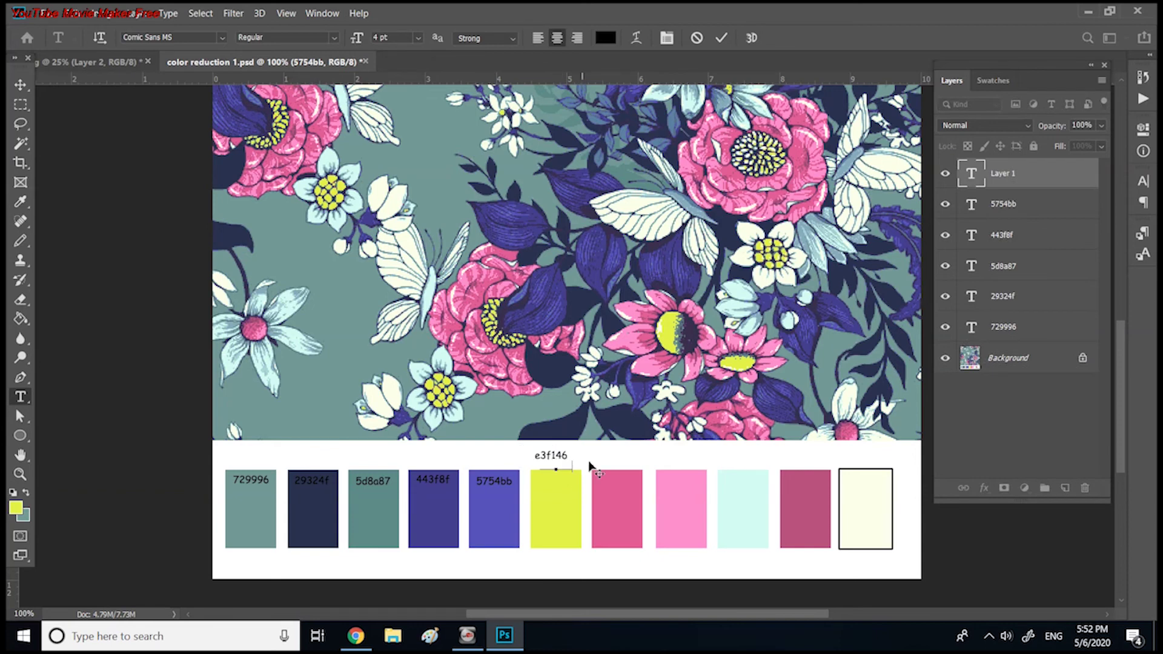
{"action": "left_click_drag", "start_coordinate": [588, 460], "coordinate": [593, 485]}
{"action": "left_click", "coordinate": [20, 85]}
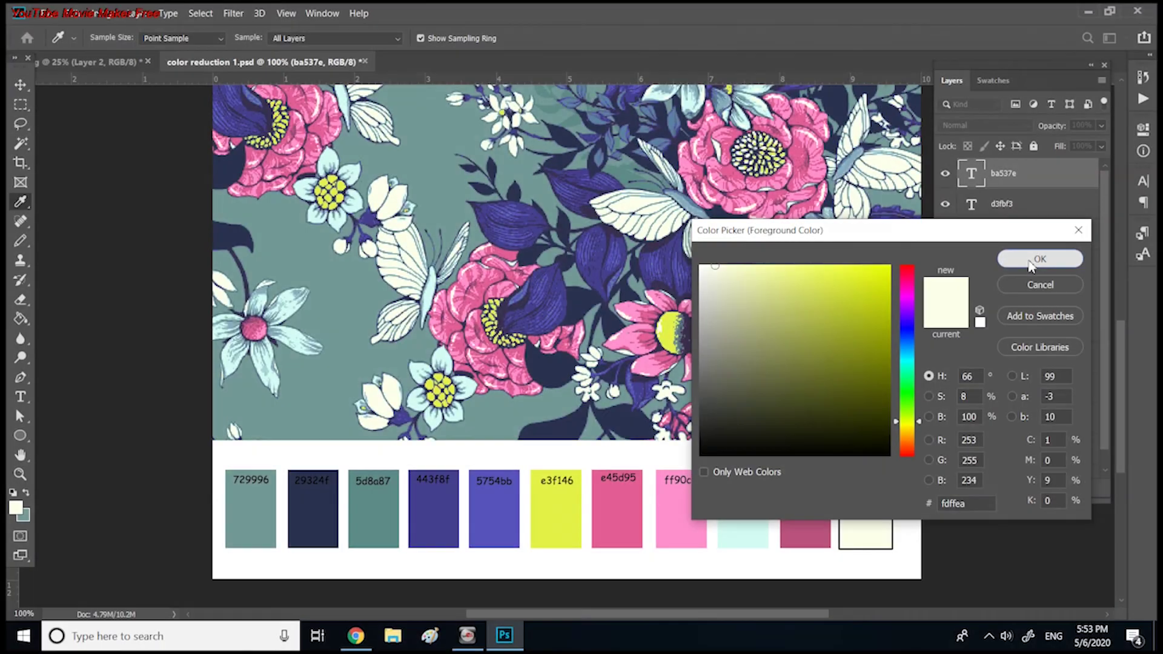
Step: Accept the sampled cream colour, then label the last, outlined swatch with its hex code fdffea near its upper edge
{"action": "key", "text": "Return"}
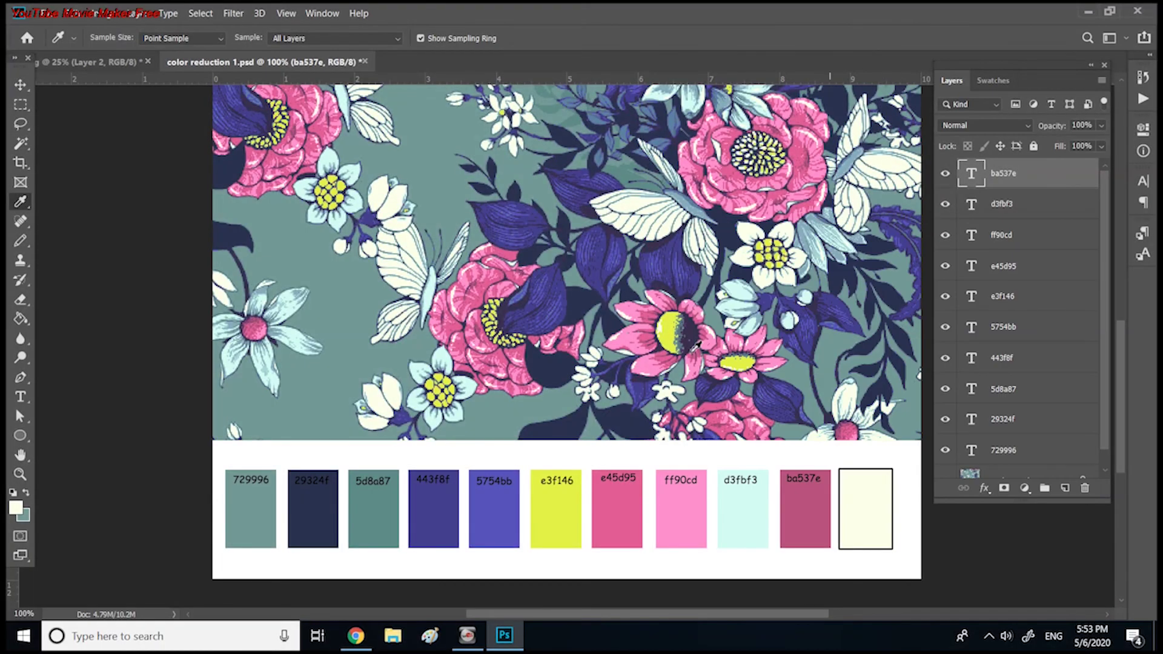
{"action": "left_click", "coordinate": [20, 397]}
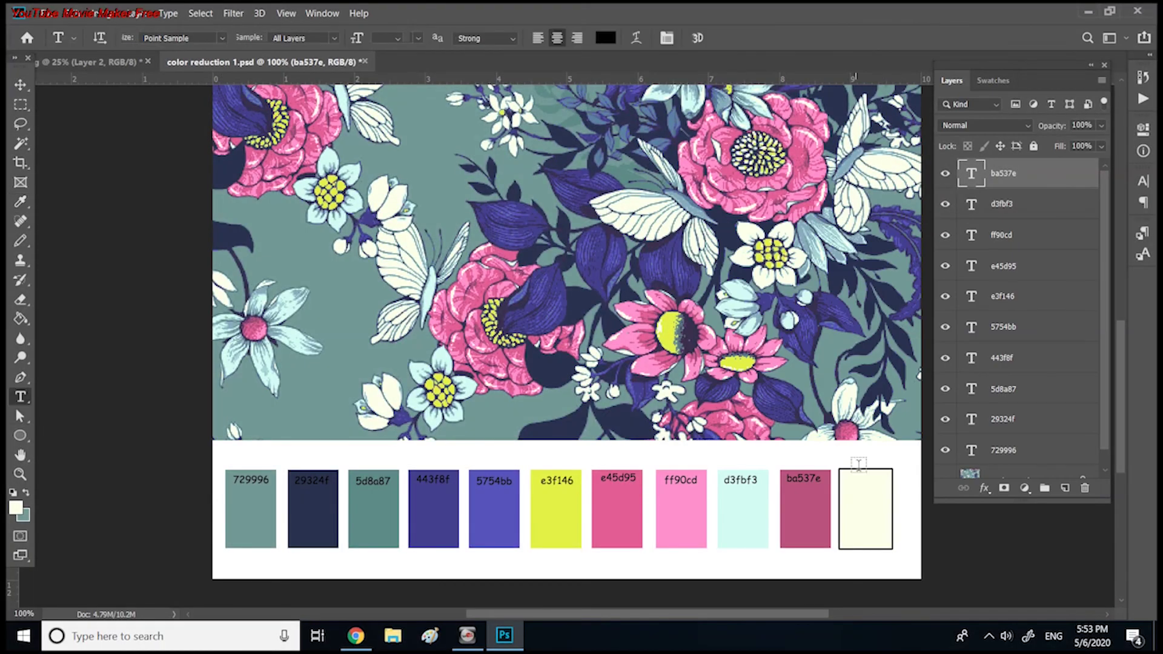
{"action": "left_click", "coordinate": [852, 460]}
{"action": "type", "text": "fdffee"}
{"action": "left_click_drag", "start_coordinate": [893, 460], "coordinate": [889, 468]}
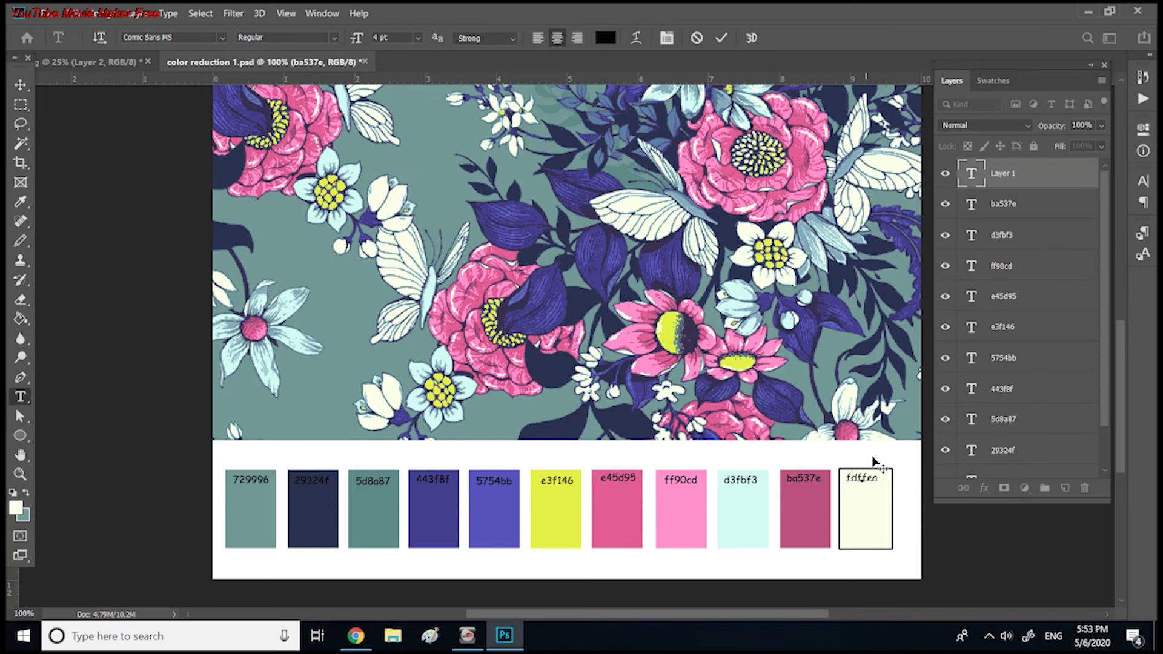
{"action": "left_click", "coordinate": [21, 85]}
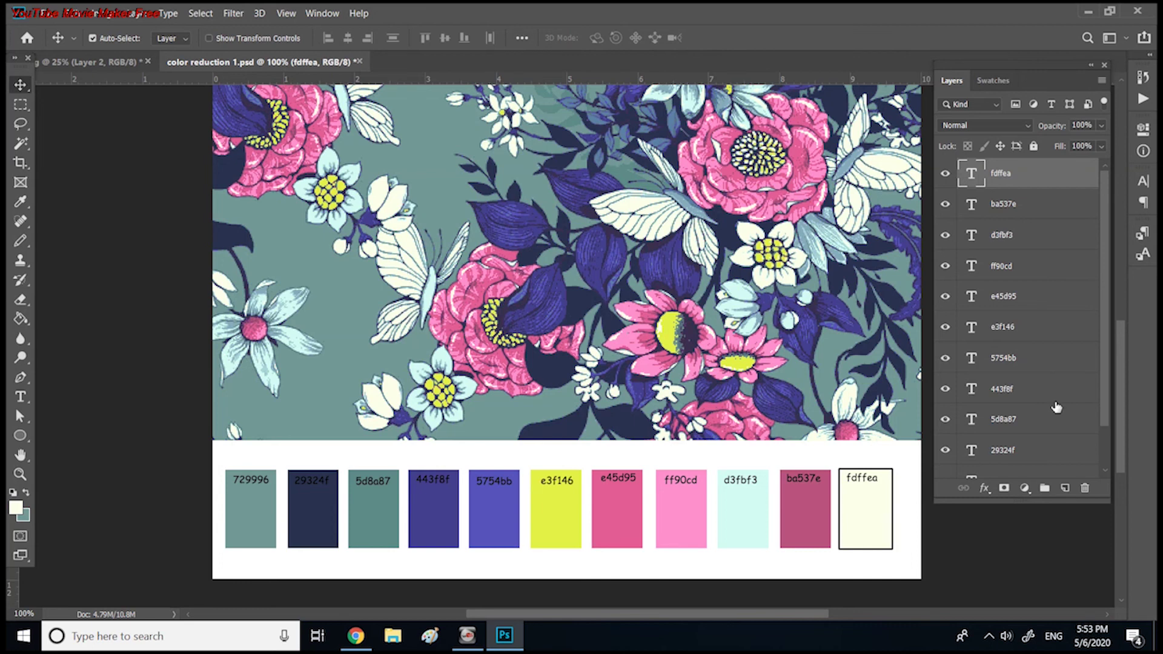
Step: Flatten the image so all hex code labels merge with the artwork into the Background layer
{"action": "mouse_move", "coordinate": [1103, 402]}
{"action": "left_mouse_down"}
{"action": "mouse_move", "coordinate": [1103, 447]}
{"action": "mouse_move", "coordinate": [1091, 391]}
{"action": "left_mouse_up"}
{"action": "left_click", "coordinate": [134, 13]}
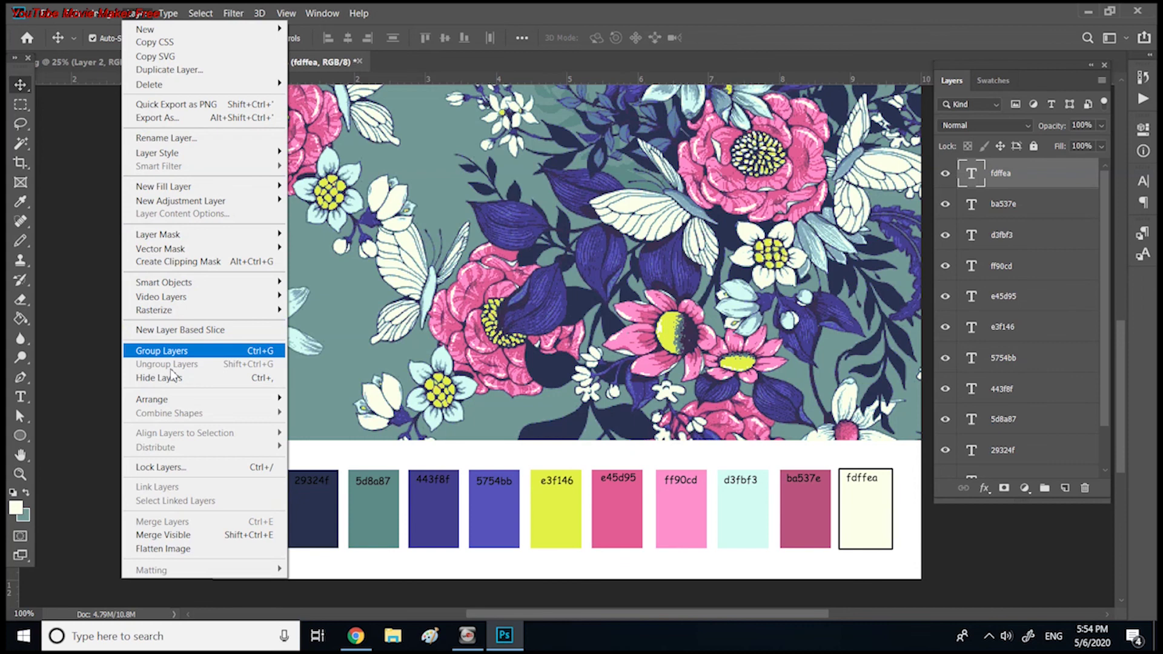
{"action": "left_click", "coordinate": [188, 548]}
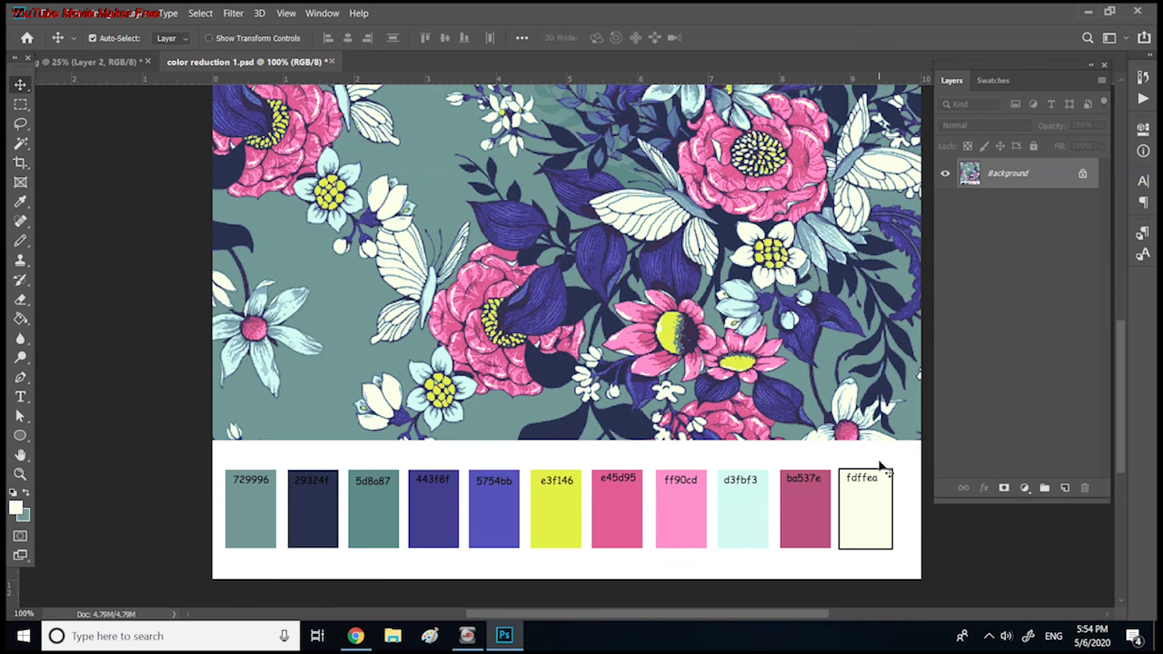
{"action": "double_click", "coordinate": [21, 456]}
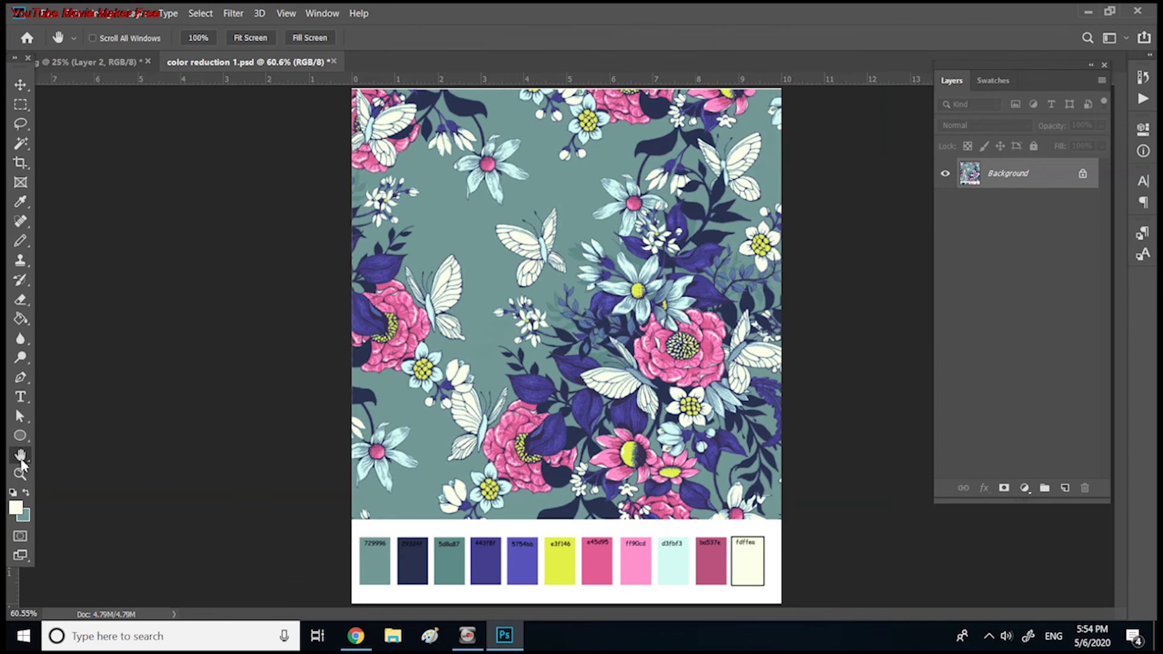